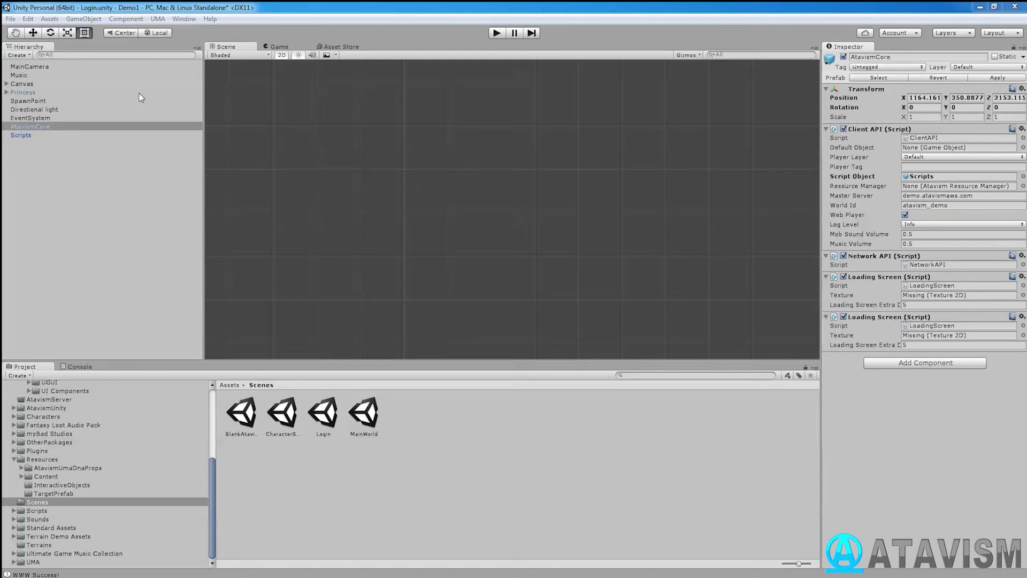
Open the Atavism Online editor from the Window menu and drag it to mid-screen
{"action": "left_click", "coordinate": [184, 19]}
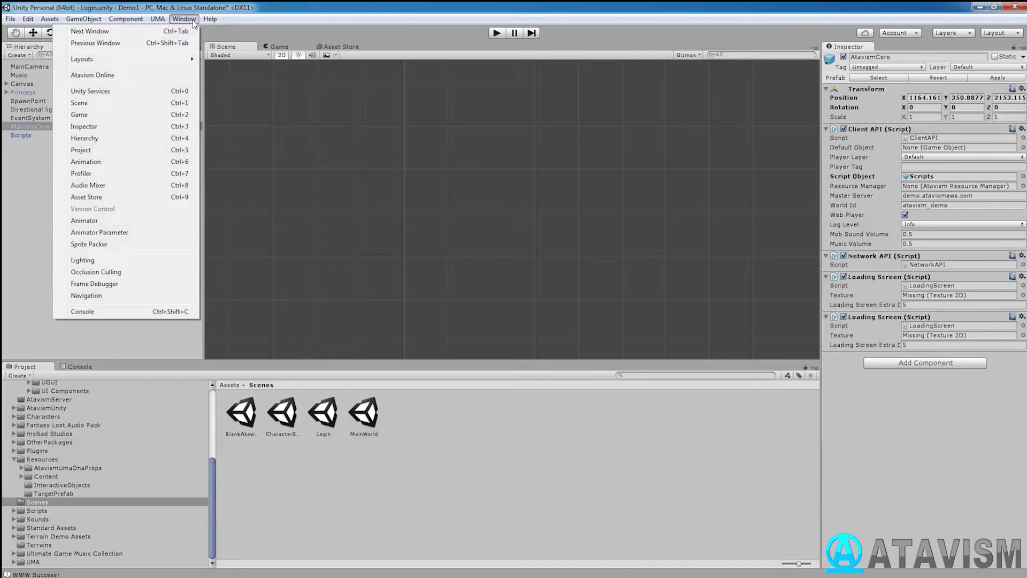
{"action": "left_click", "coordinate": [144, 76]}
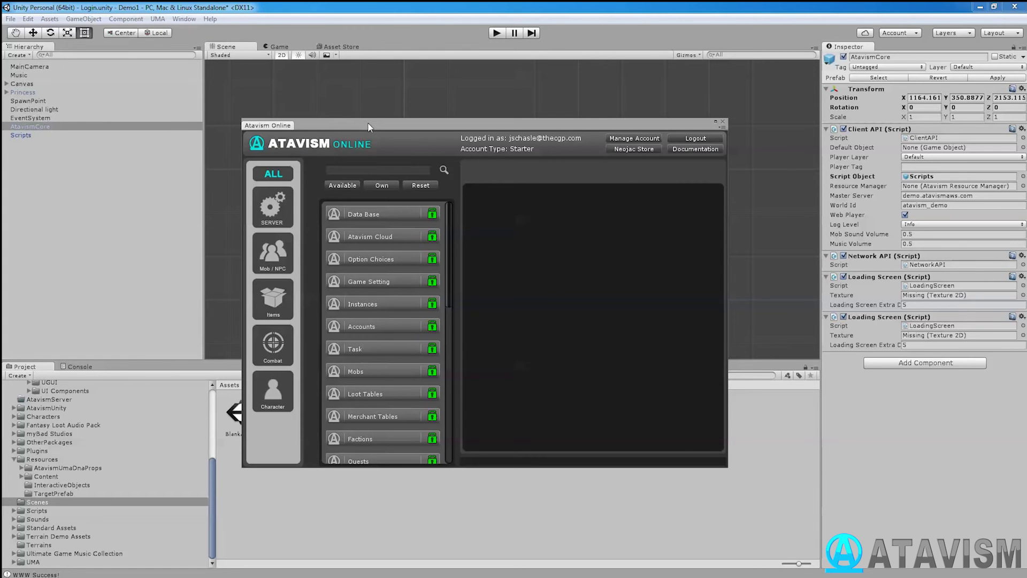
{"action": "left_click_drag", "start_coordinate": [368, 127], "coordinate": [377, 86]}
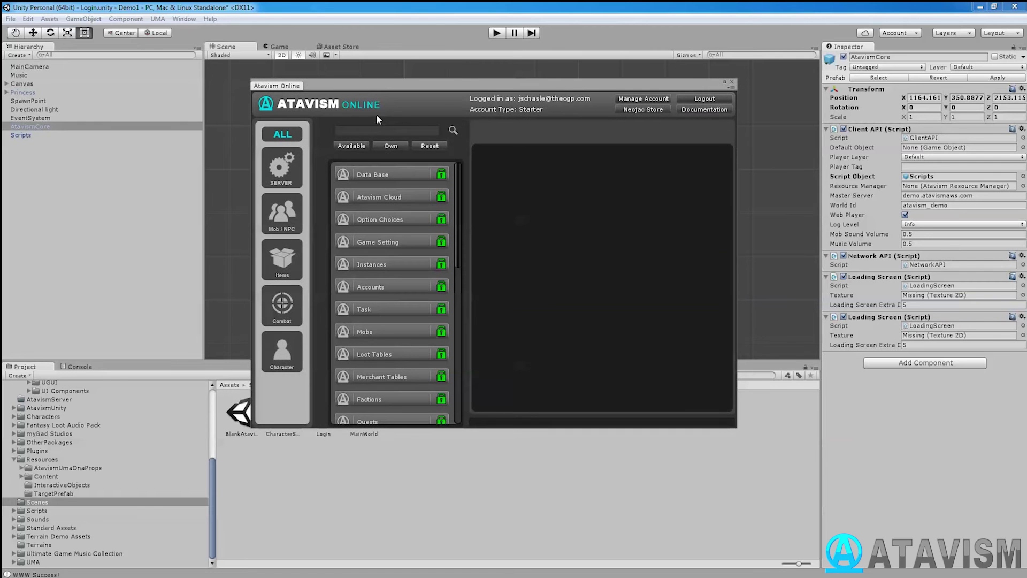
{"action": "left_click", "coordinate": [185, 19]}
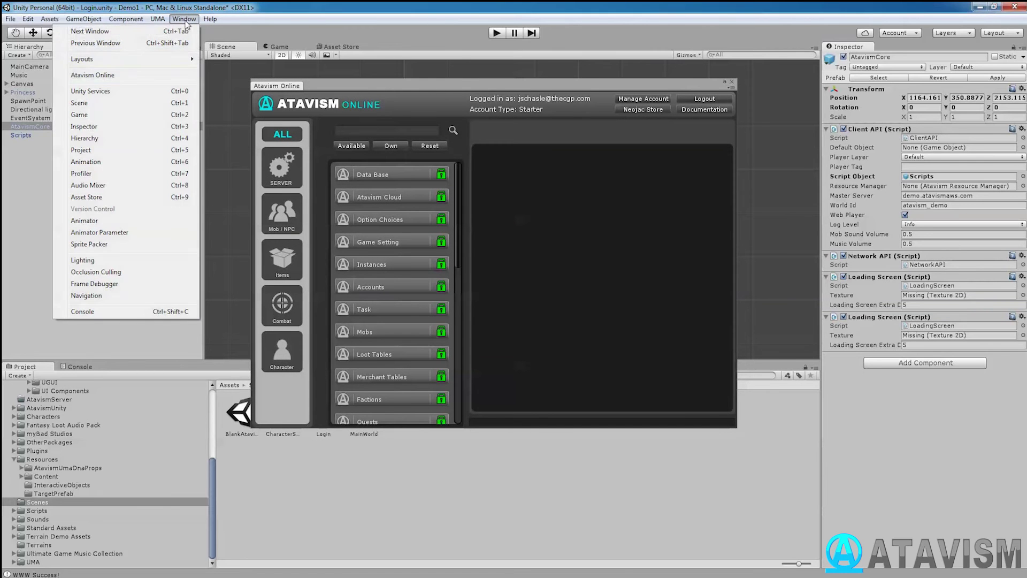
{"action": "left_click", "coordinate": [451, 85]}
{"action": "left_click_drag", "start_coordinate": [441, 84], "coordinate": [462, 86]}
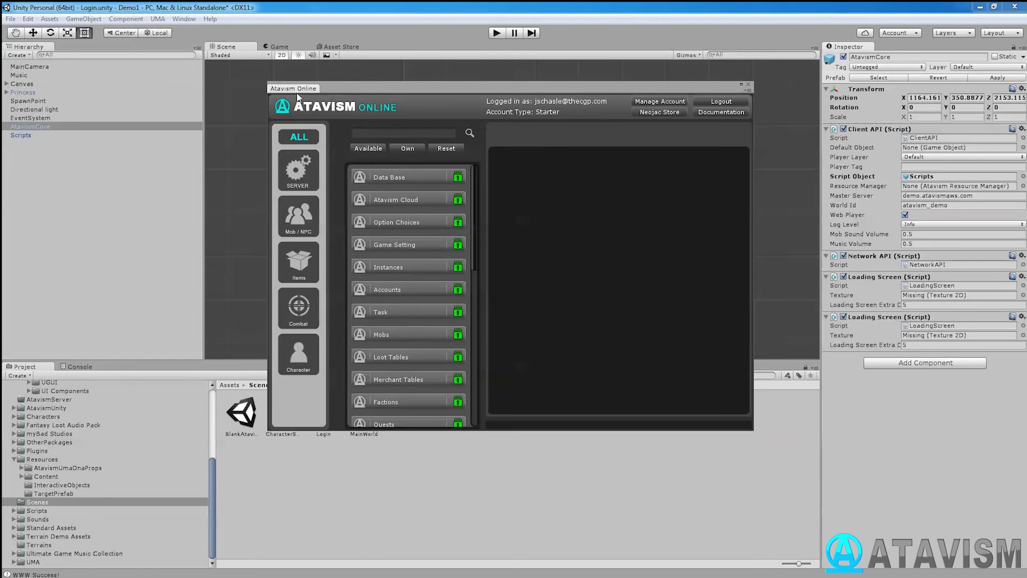
{"action": "left_click_drag", "start_coordinate": [293, 88], "coordinate": [491, 45]}
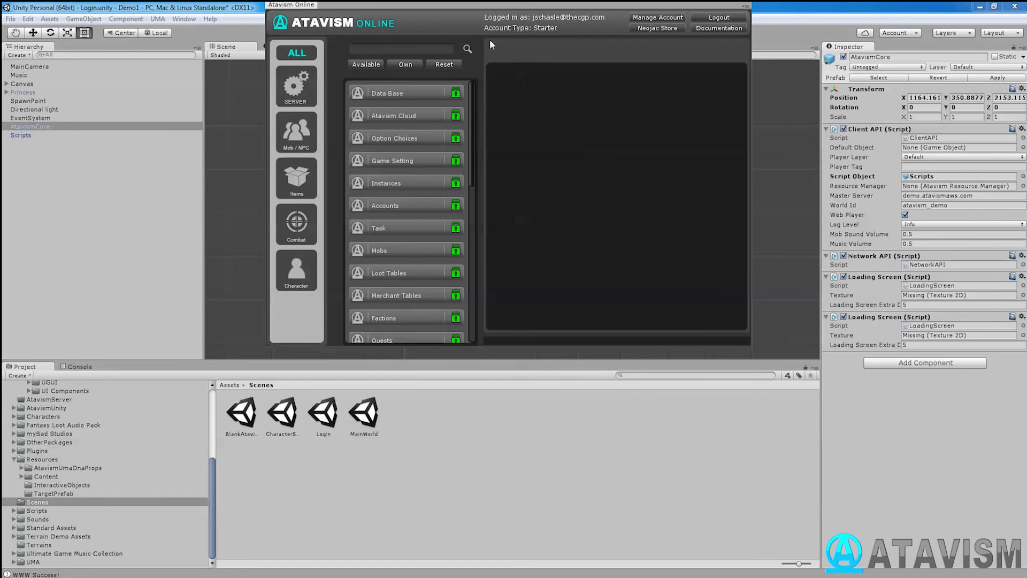
{"action": "left_click_drag", "start_coordinate": [436, 4], "coordinate": [439, 134]}
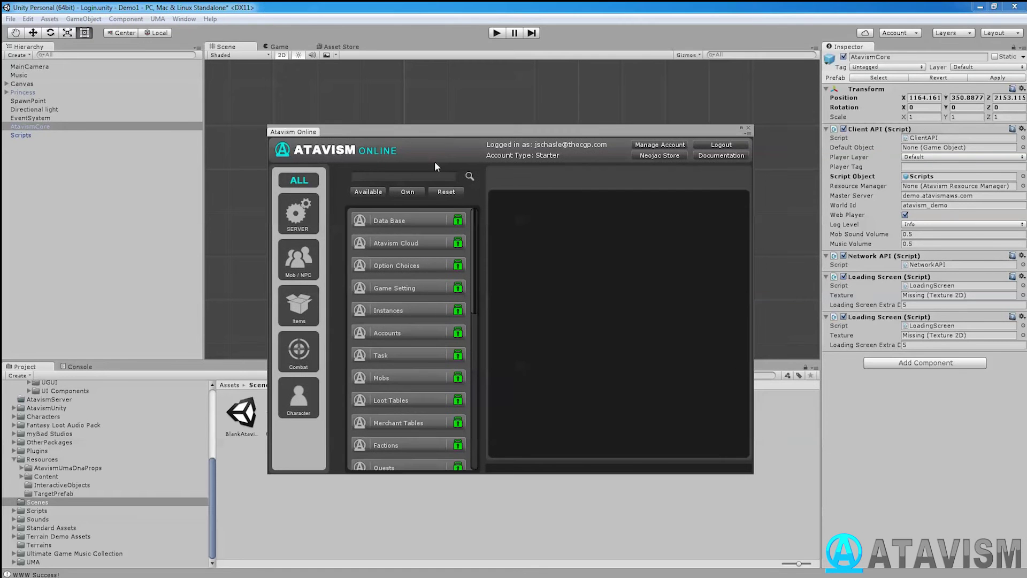
View the Data Base settings and help, then the Atavism Cloud servers JSCTest, myfungame and demo
{"action": "left_click", "coordinate": [383, 219]}
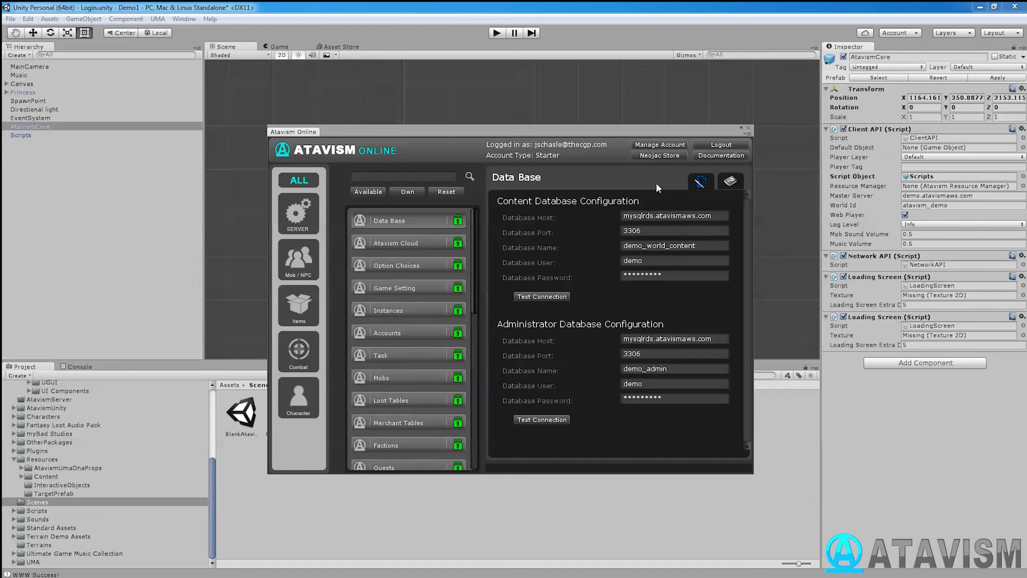
{"action": "left_click", "coordinate": [730, 181]}
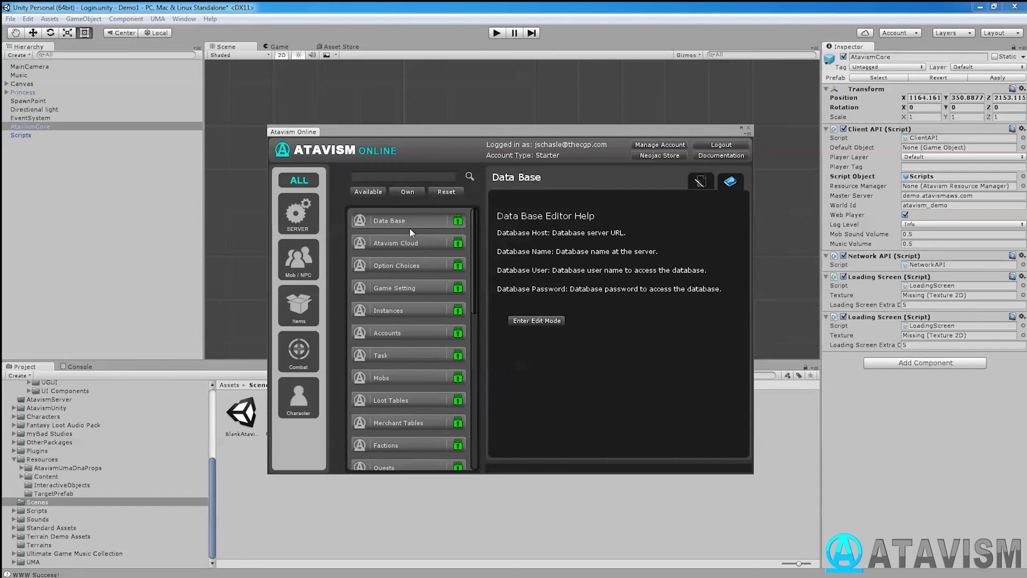
{"action": "left_click", "coordinate": [408, 242]}
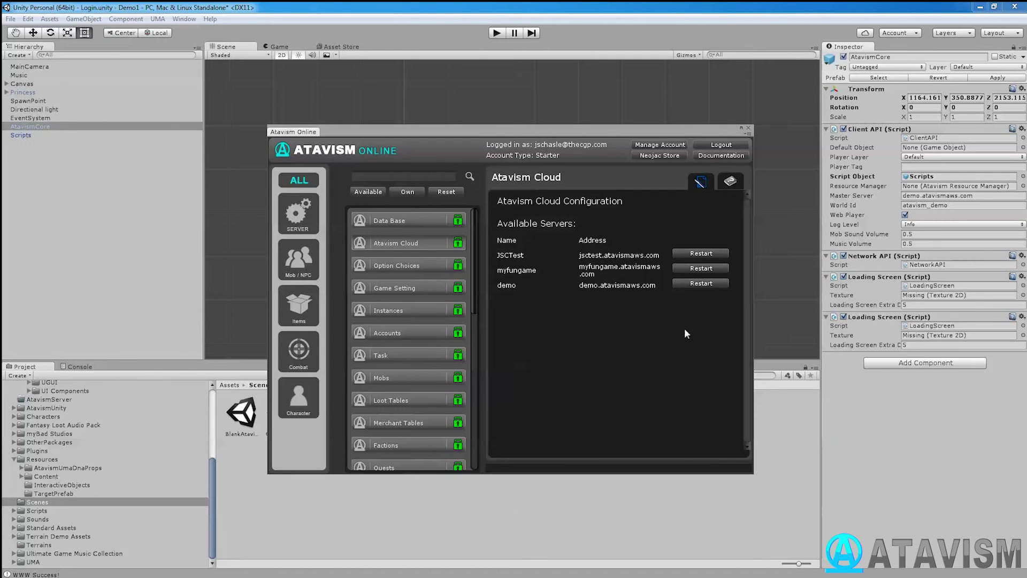
Open Option Choices and switch the option type to Race after glancing at Weapon Type
{"action": "left_click", "coordinate": [417, 268]}
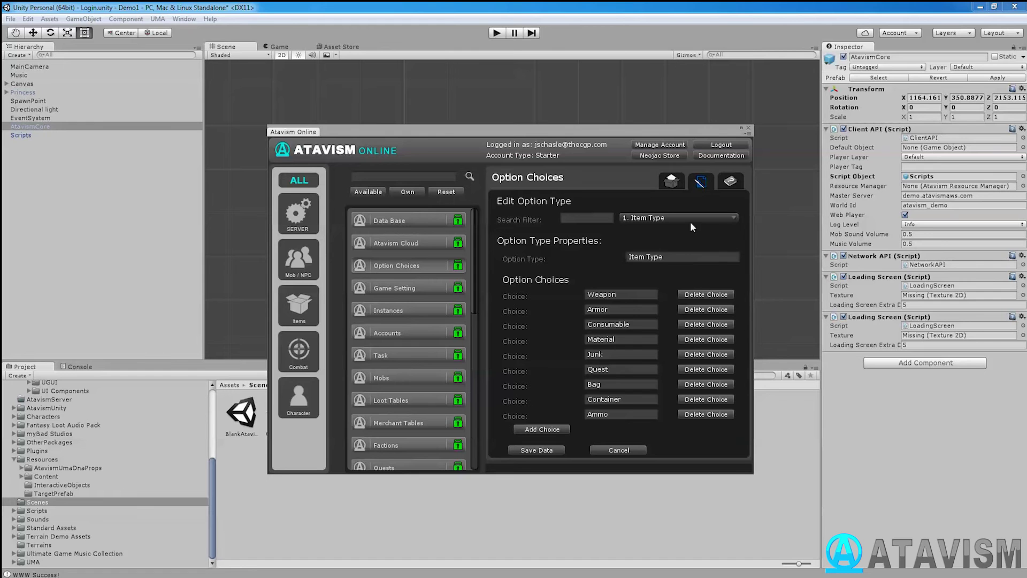
{"action": "left_click", "coordinate": [663, 218]}
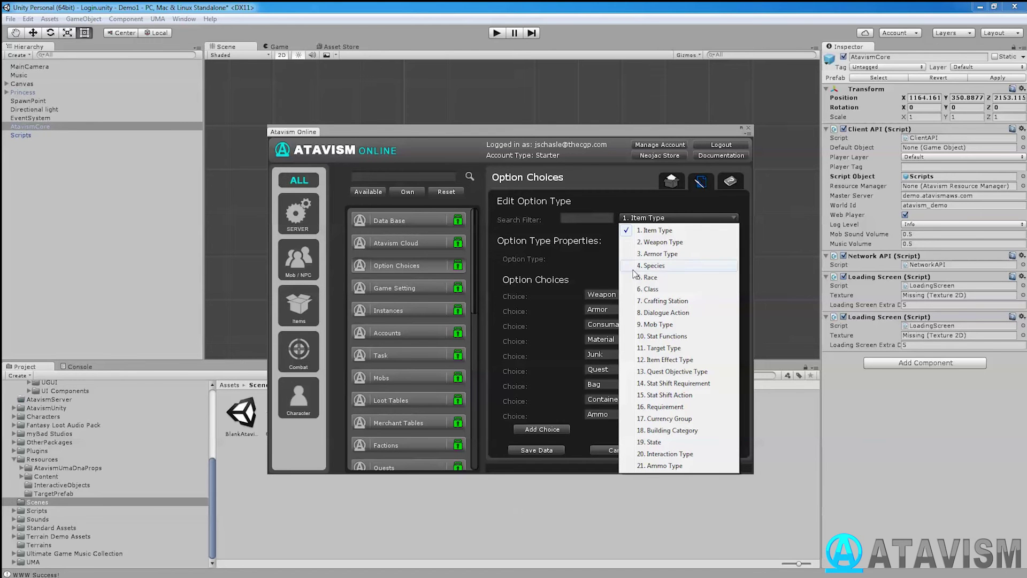
{"action": "left_click", "coordinate": [656, 241]}
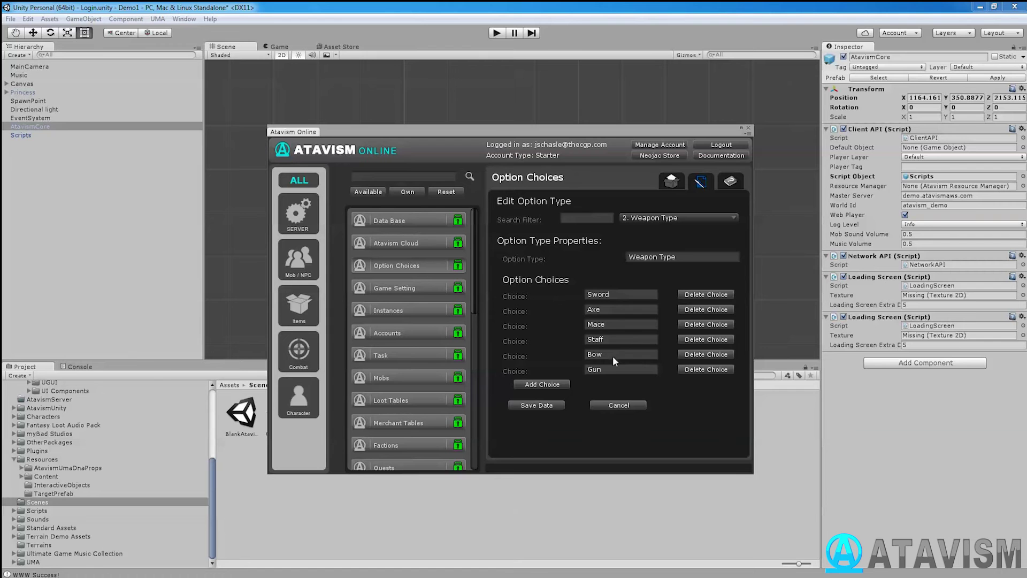
{"action": "left_click", "coordinate": [646, 219]}
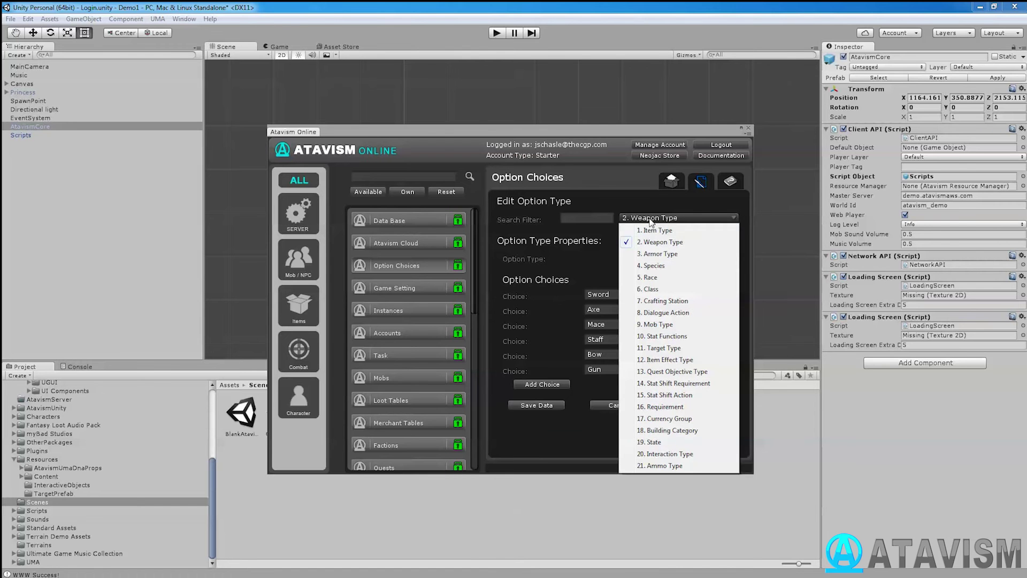
{"action": "left_click", "coordinate": [652, 278]}
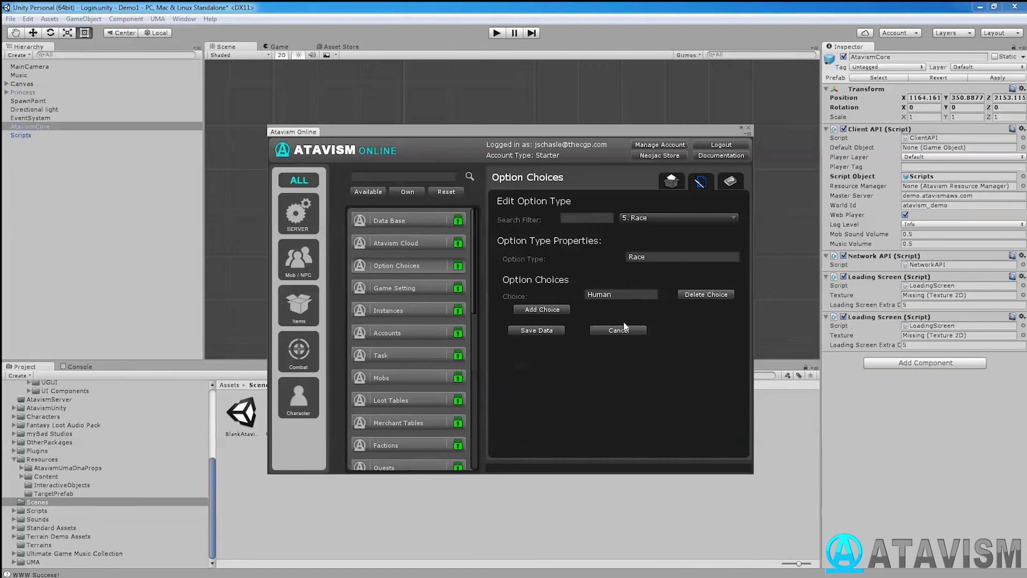
Add a new Race choice named Elf alongside Human
{"action": "left_click", "coordinate": [541, 310]}
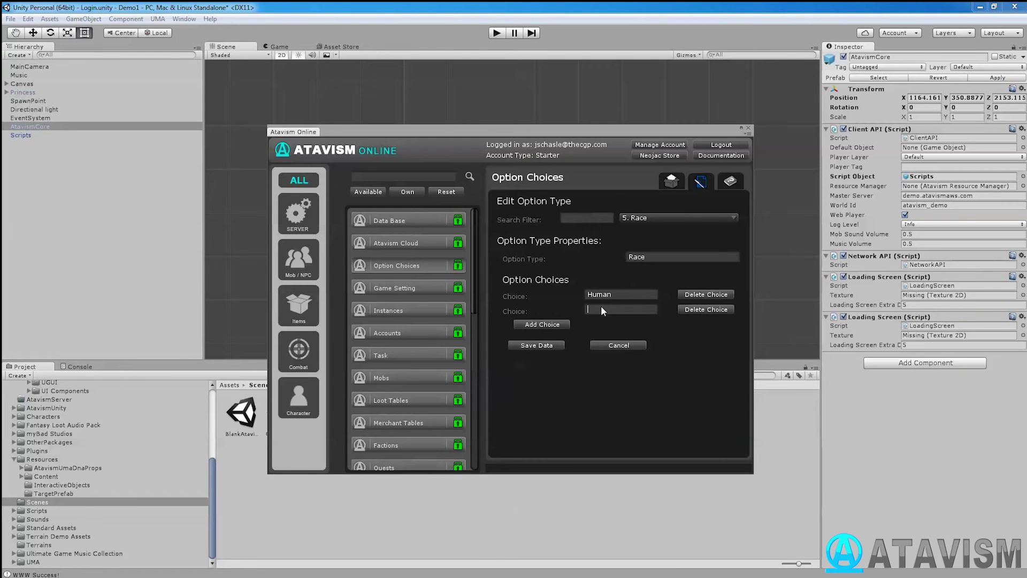
{"action": "key", "text": "BackSpace"}
{"action": "key", "text": "BackSpace"}
{"action": "type", "text": "Elf"}
{"action": "left_click", "coordinate": [656, 217]}
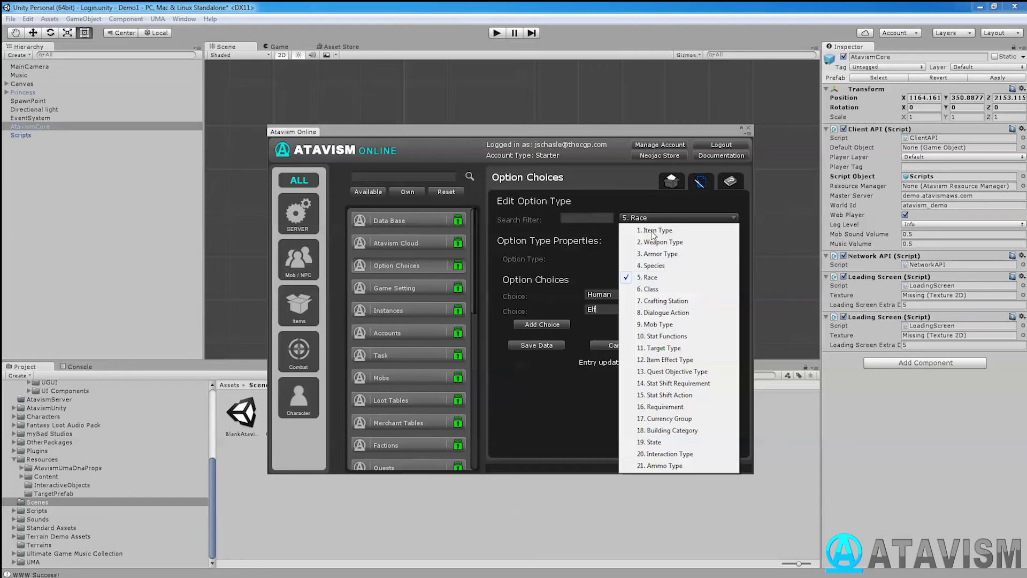
Add Clerics as a new Class choice and save the Class choices
{"action": "left_click", "coordinate": [649, 287]}
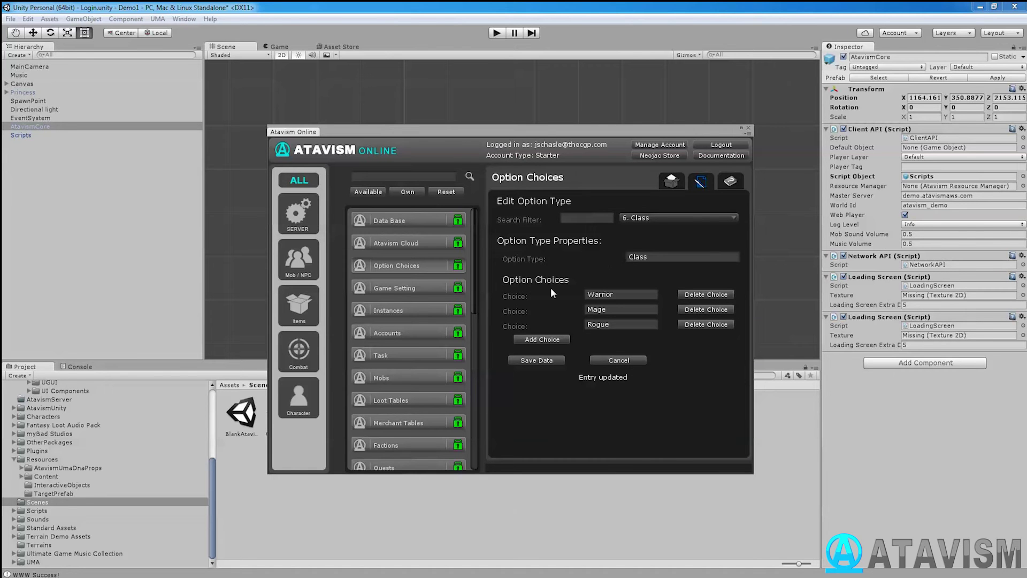
{"action": "left_click", "coordinate": [533, 339]}
{"action": "left_click", "coordinate": [597, 339]}
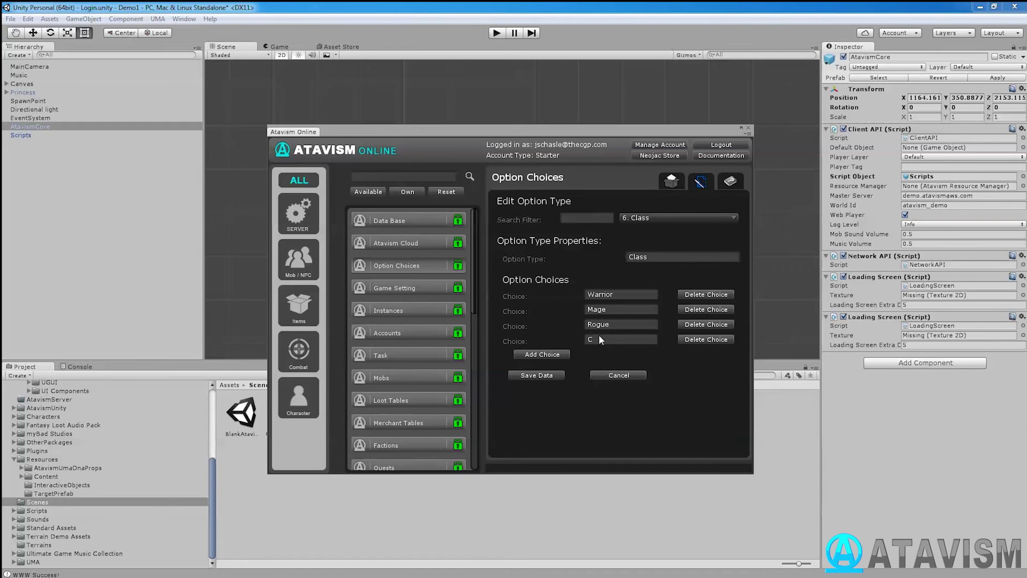
{"action": "type", "text": "Clerics"}
{"action": "left_click", "coordinate": [551, 376]}
Browse the Stat Functions and Currency Group option types, the latter showing Gold
{"action": "left_click", "coordinate": [662, 215]}
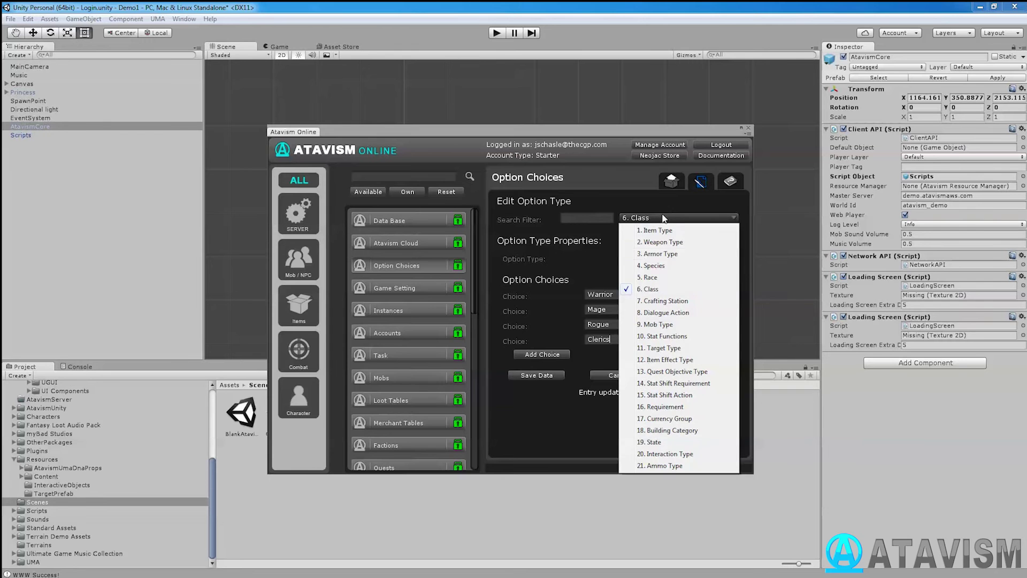
{"action": "left_click", "coordinate": [671, 335]}
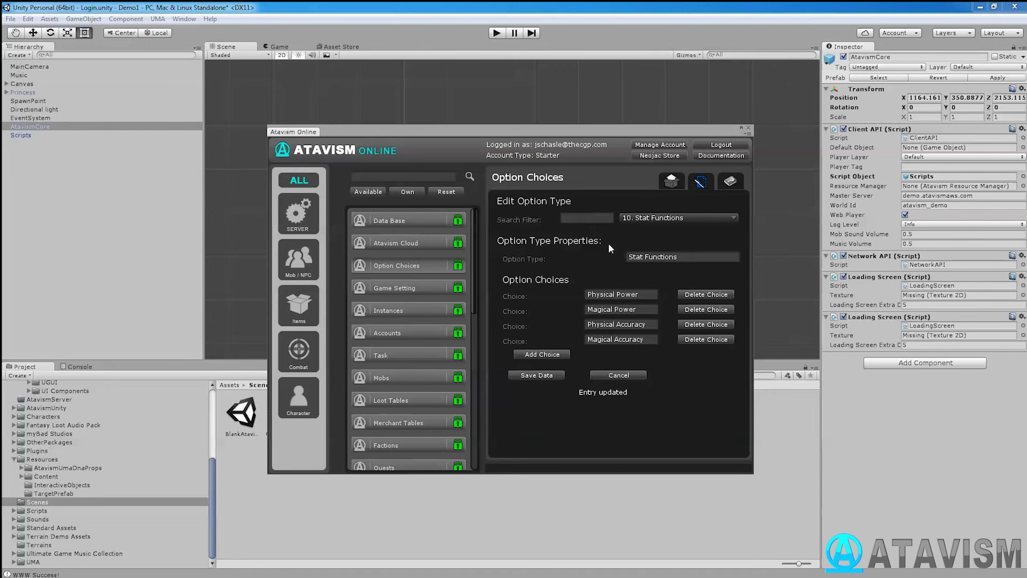
{"action": "left_click", "coordinate": [641, 218]}
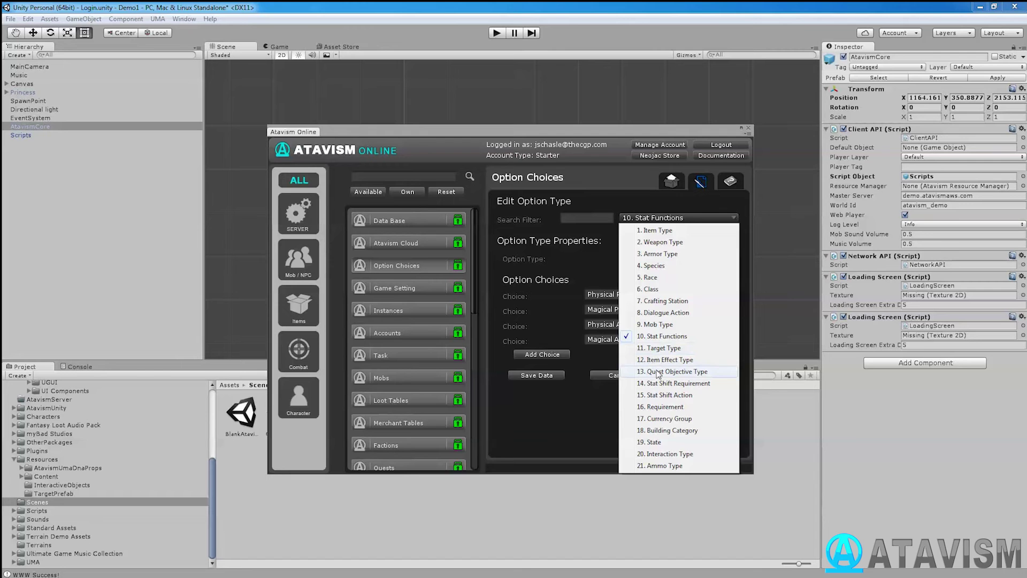
{"action": "left_click", "coordinate": [663, 418]}
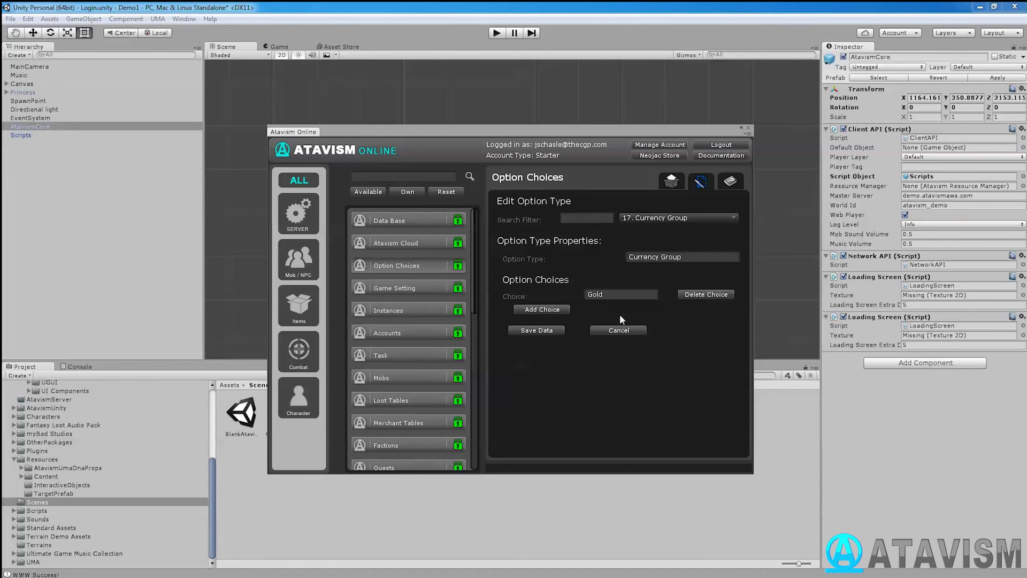
{"action": "left_click", "coordinate": [661, 219]}
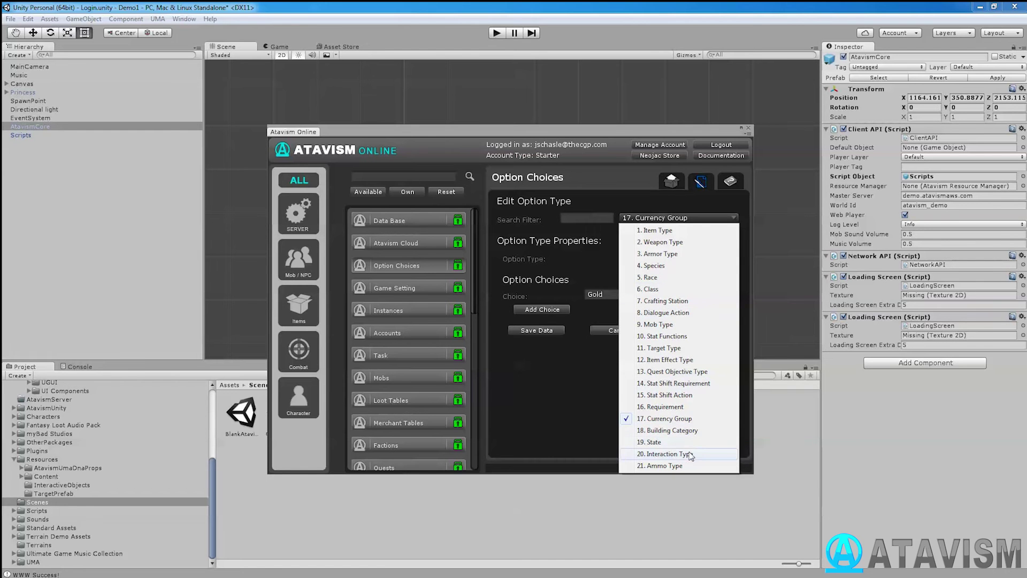
{"action": "left_click", "coordinate": [579, 421]}
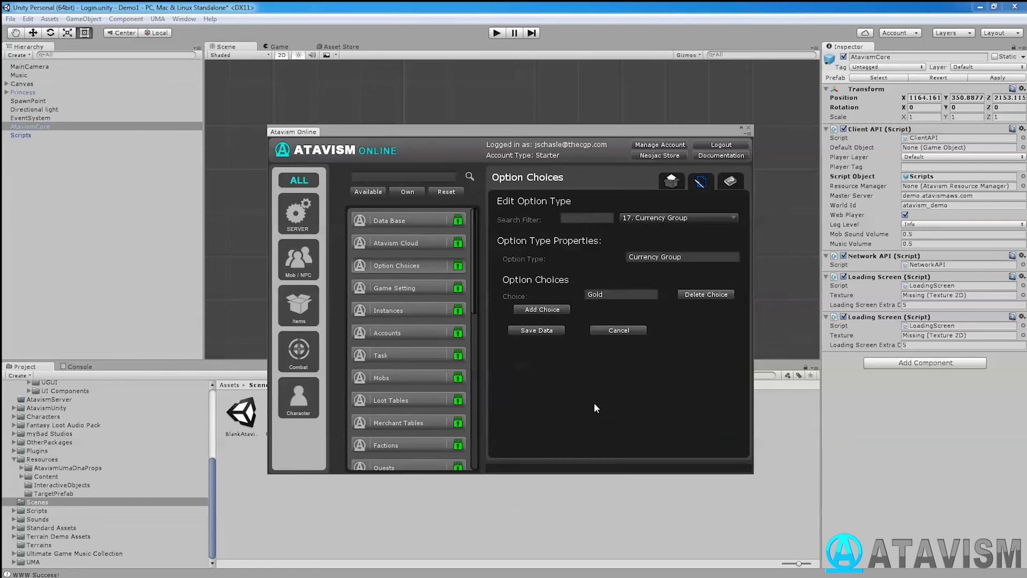
Open the Game Setting editor and look at PLAYER_DEFAULT_BAG_SIZE and MOB_DEATH_EXP
{"action": "left_click", "coordinate": [406, 287]}
{"action": "left_click", "coordinate": [698, 182]}
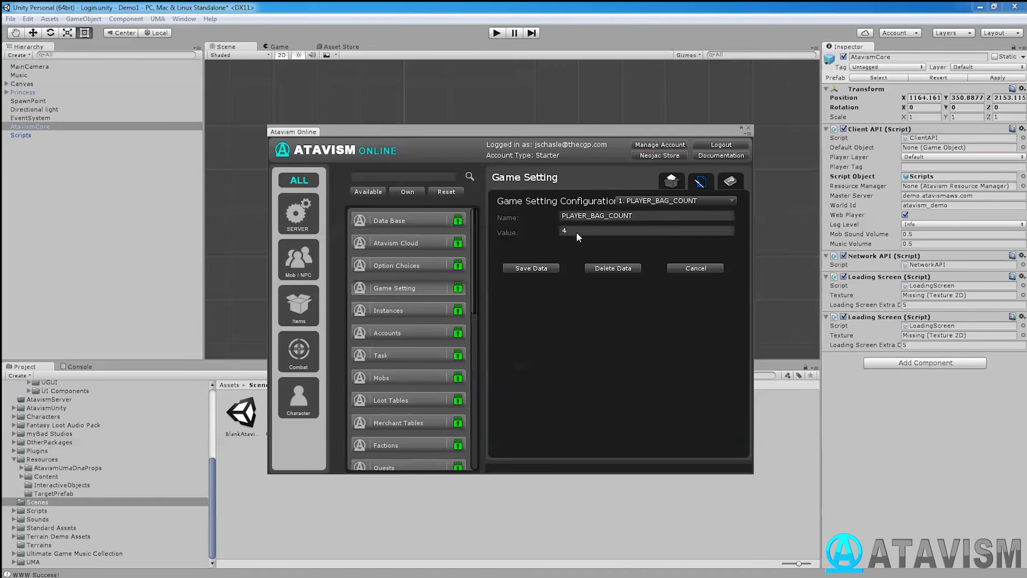
{"action": "left_click", "coordinate": [646, 202]}
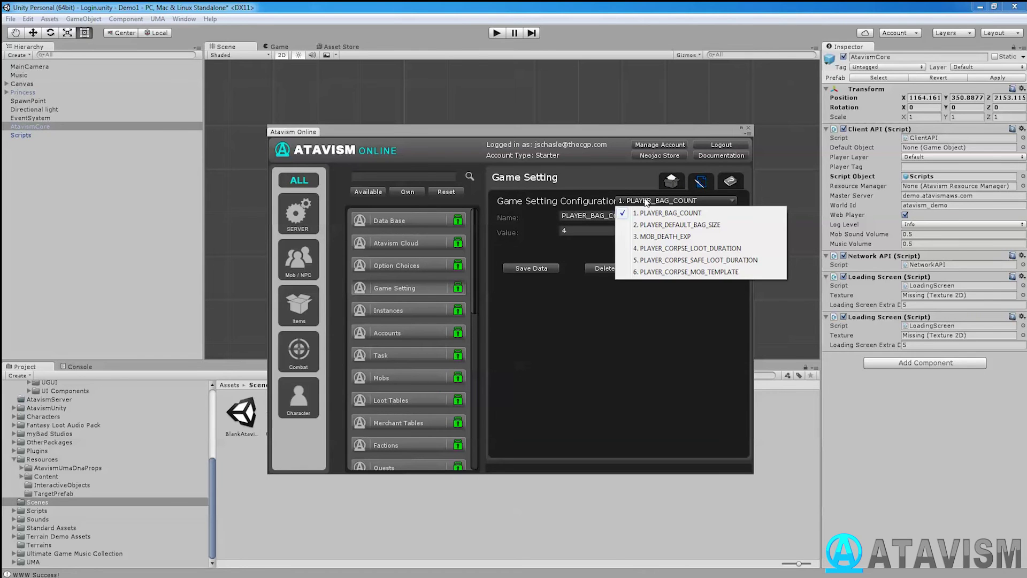
{"action": "left_click", "coordinate": [639, 224]}
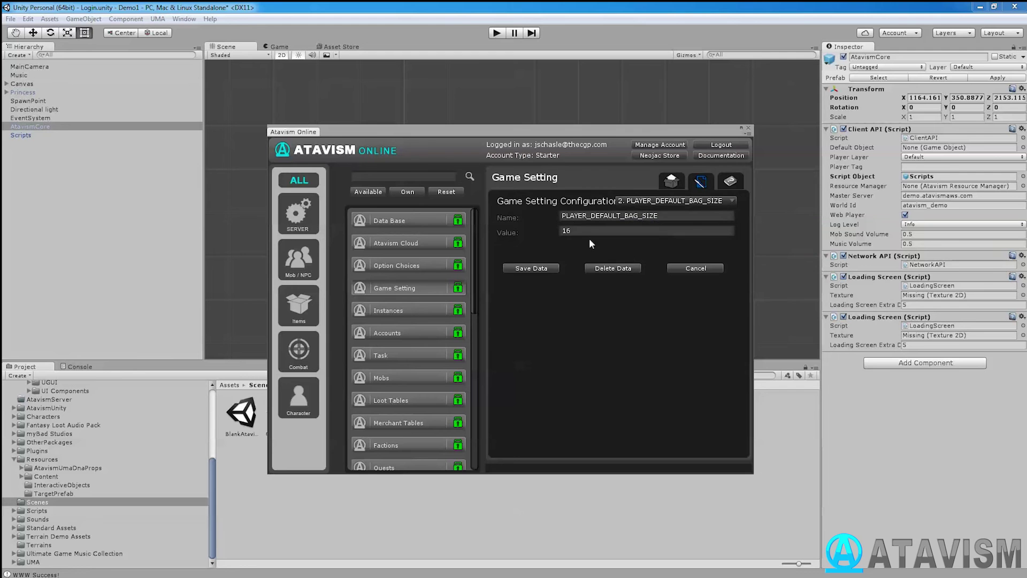
{"action": "left_click", "coordinate": [678, 201]}
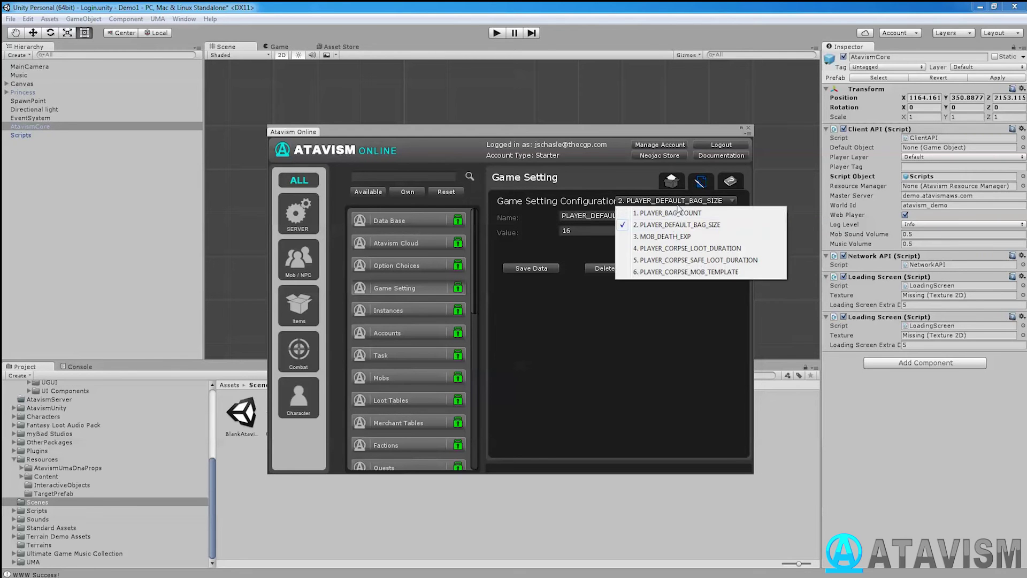
{"action": "left_click", "coordinate": [673, 237]}
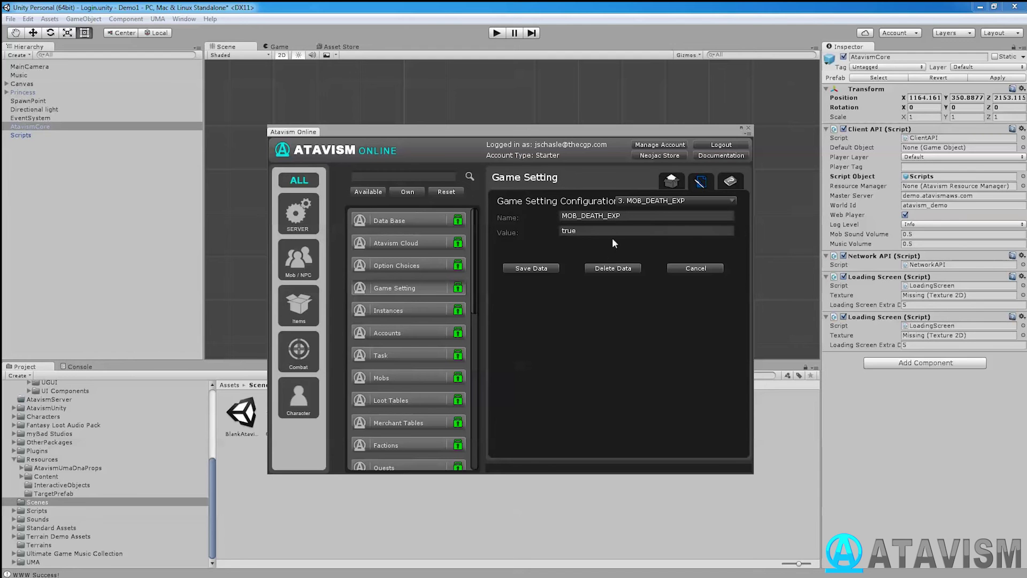
Select PLAYER_CORPSE_LOOT_DURATION and erase its 120 value
{"action": "left_click", "coordinate": [684, 199]}
{"action": "left_click", "coordinate": [645, 244]}
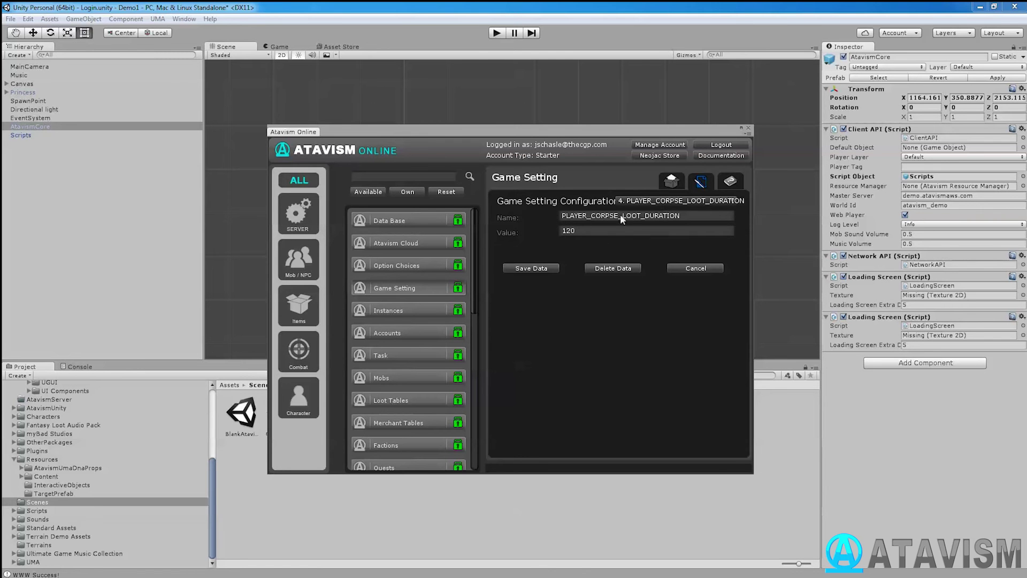
{"action": "left_click", "coordinate": [580, 226]}
{"action": "key", "text": "BackSpace"}
{"action": "key", "text": "BackSpace"}
{"action": "key", "text": "BackSpace"}
Save the loot duration, then set PLAYER_CORPSE_SAFE_LOOT_DURATION to -1 and save
{"action": "left_click", "coordinate": [544, 267]}
{"action": "left_click", "coordinate": [682, 201]}
{"action": "left_click", "coordinate": [677, 260]}
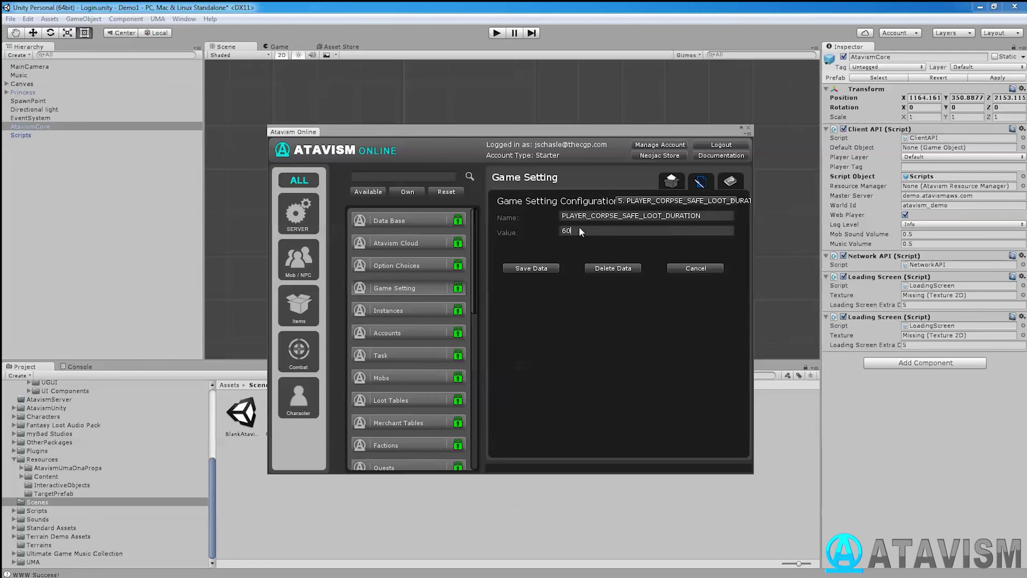
{"action": "type", "text": "-1"}
{"action": "left_click", "coordinate": [543, 268]}
Enter 3 as the PLAYER_CORPSE_MOB_TEMPLATE value
{"action": "left_click", "coordinate": [675, 202]}
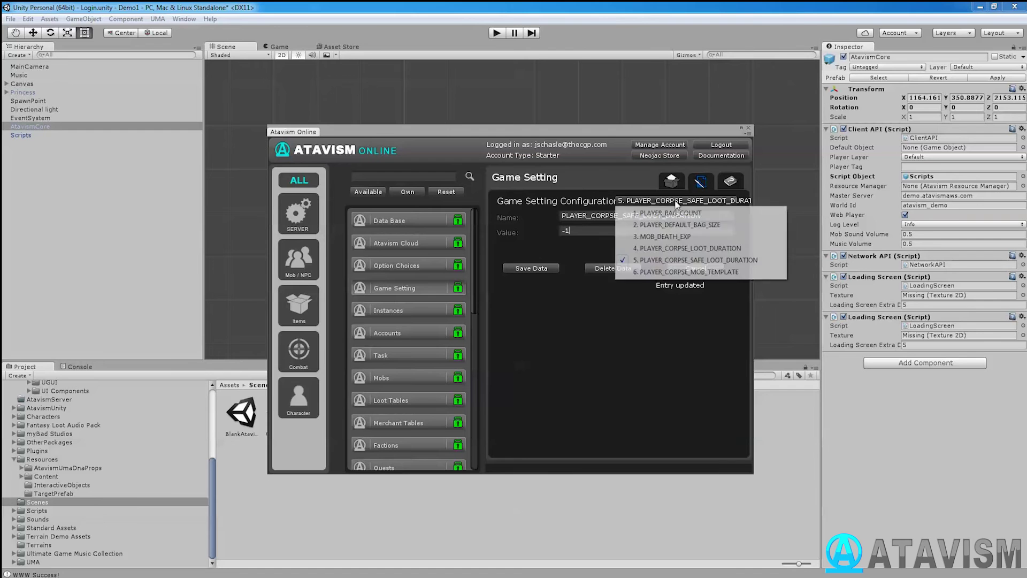
{"action": "left_click", "coordinate": [675, 271]}
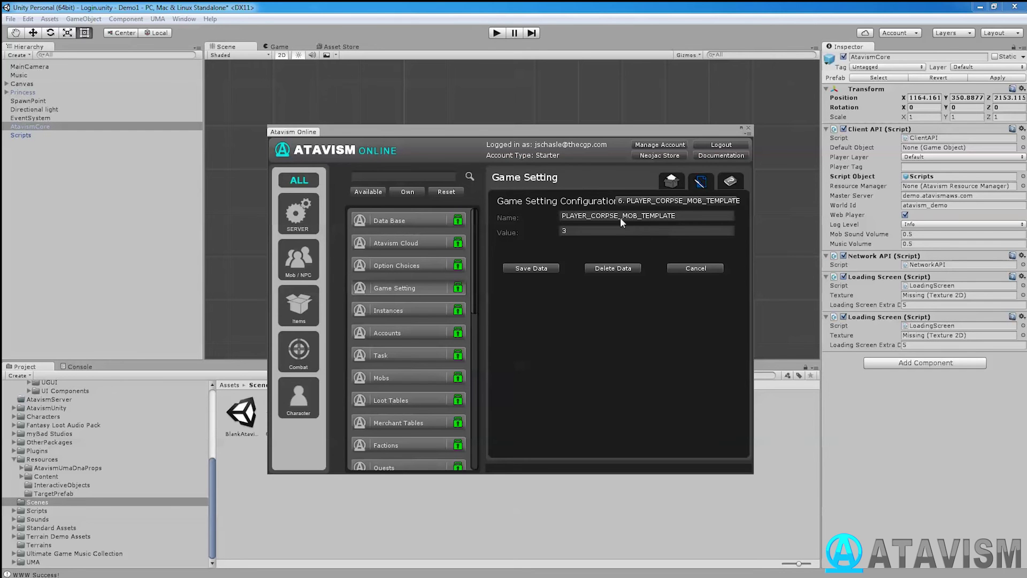
{"action": "left_click", "coordinate": [562, 230]}
{"action": "type", "text": "3"}
View the MainWorld instance's properties in Instances, then open the Accounts create form
{"action": "left_click", "coordinate": [404, 310]}
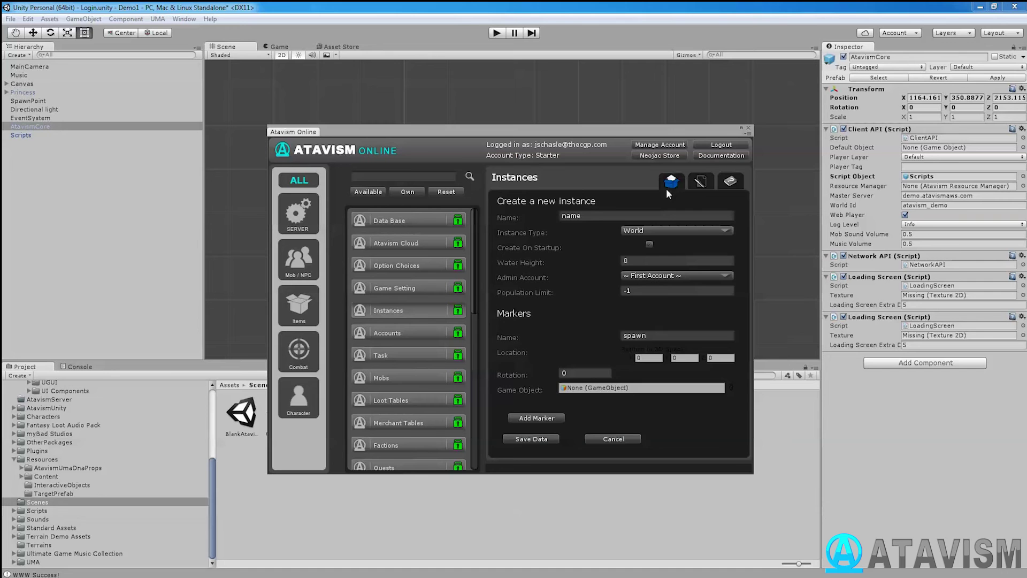
{"action": "left_click", "coordinate": [696, 182]}
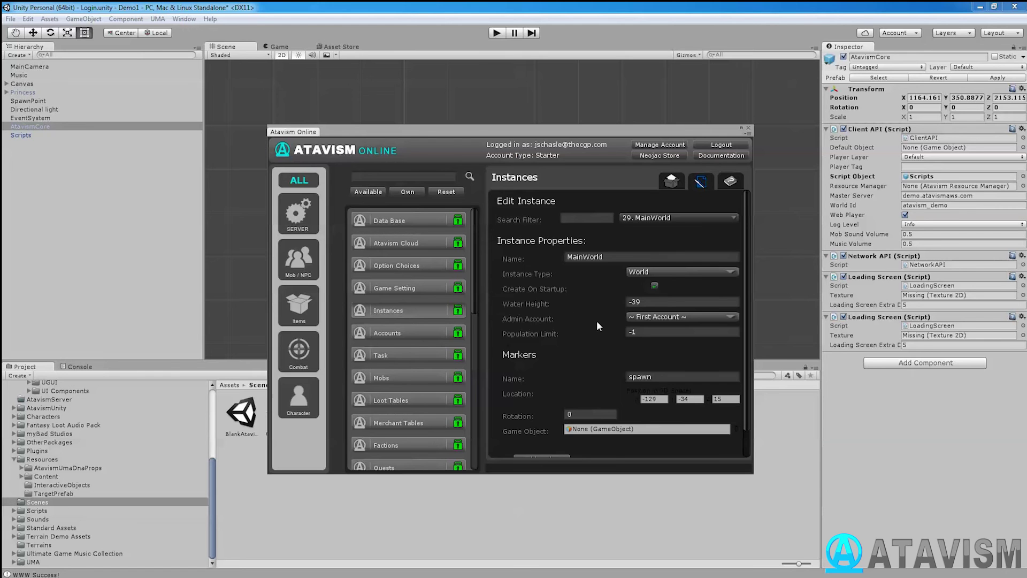
{"action": "left_click", "coordinate": [413, 332]}
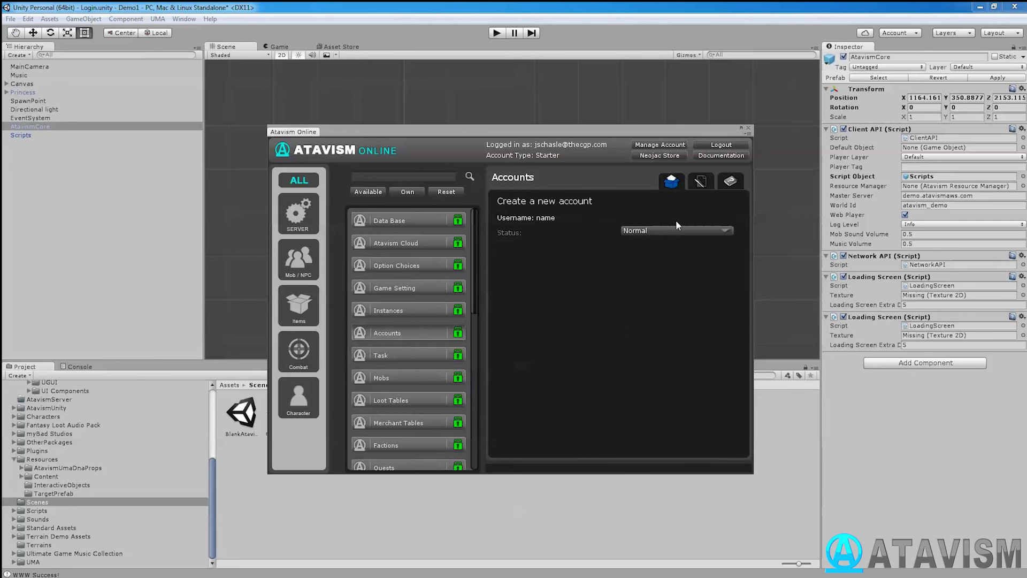
Check the Accounts edit tab twice to confirm no accounts exist, then open the Task editor
{"action": "left_click", "coordinate": [701, 183]}
{"action": "left_click", "coordinate": [671, 180]}
{"action": "left_click", "coordinate": [699, 184]}
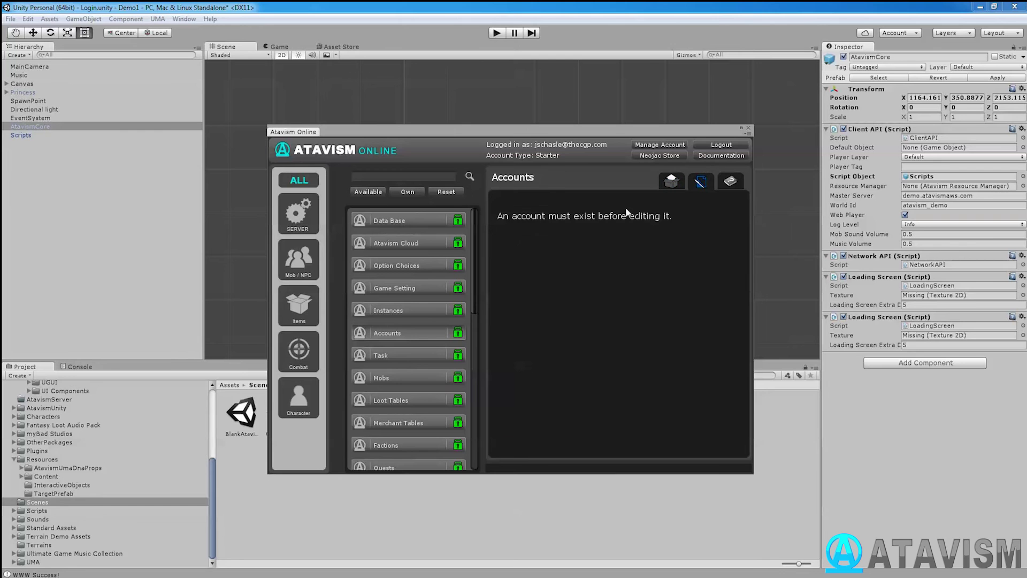
{"action": "left_click", "coordinate": [669, 181]}
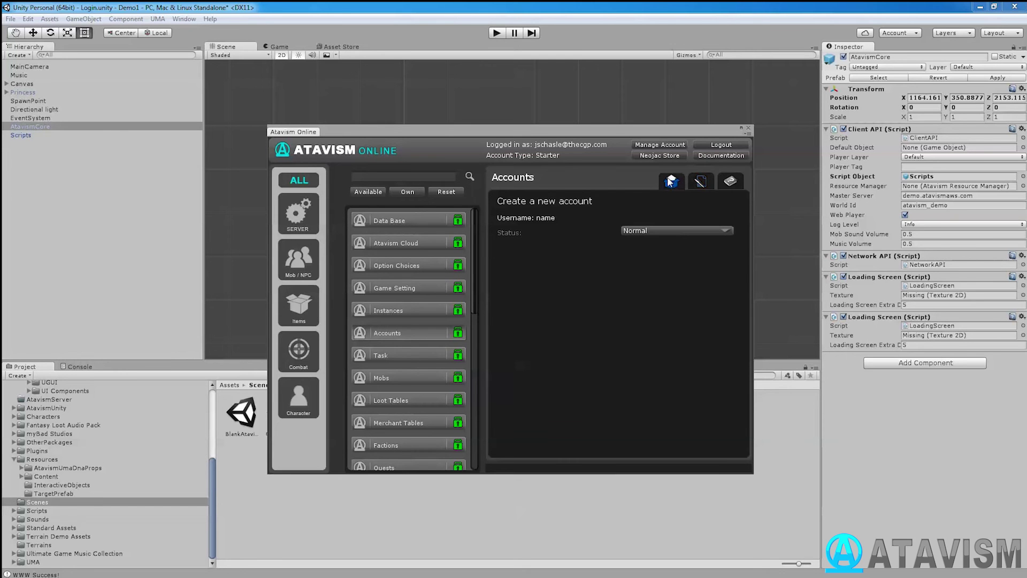
{"action": "left_click", "coordinate": [410, 345]}
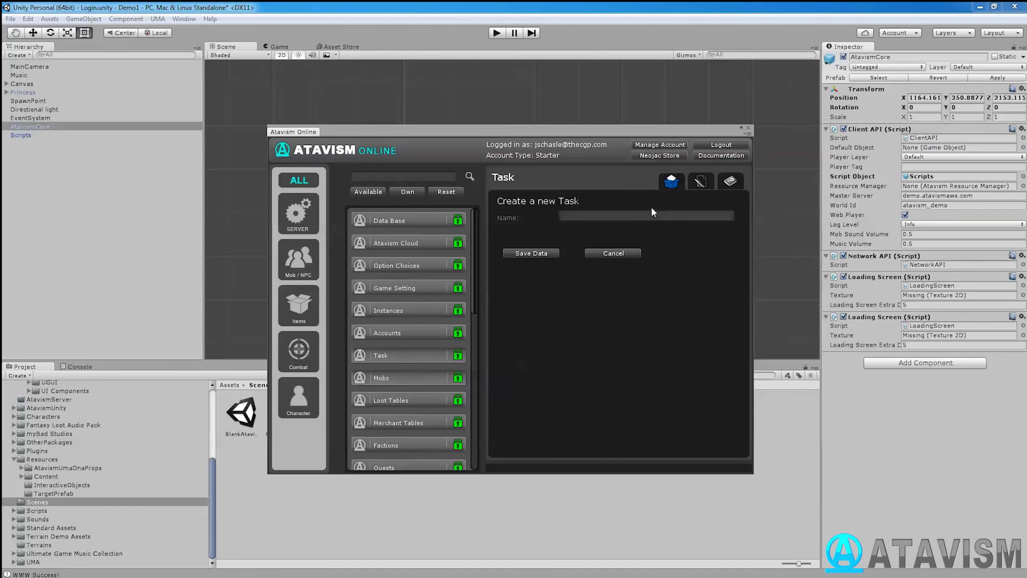
Load the Evil Princess mob template and scroll through its combat settings
{"action": "left_click", "coordinate": [699, 182]}
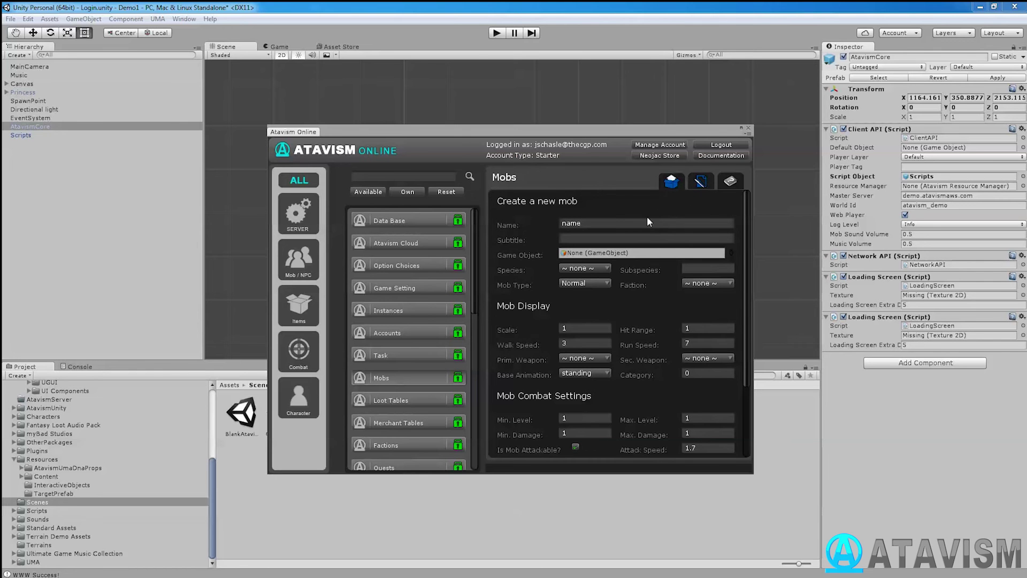
{"action": "left_click_drag", "start_coordinate": [577, 133], "coordinate": [569, 104]}
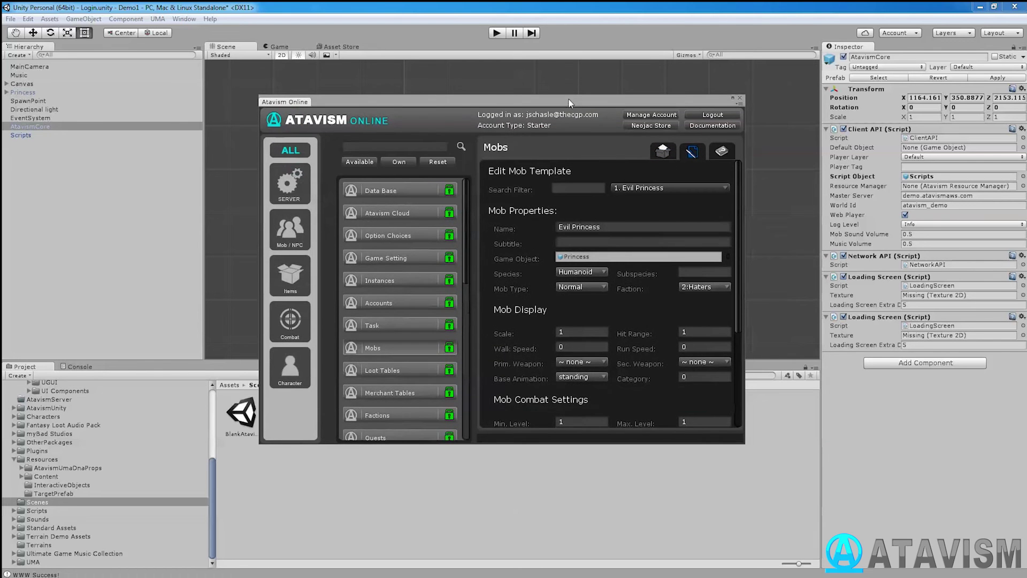
{"action": "scroll", "coordinate": [524, 236], "scroll_direction": "down", "scroll_amount": 5}
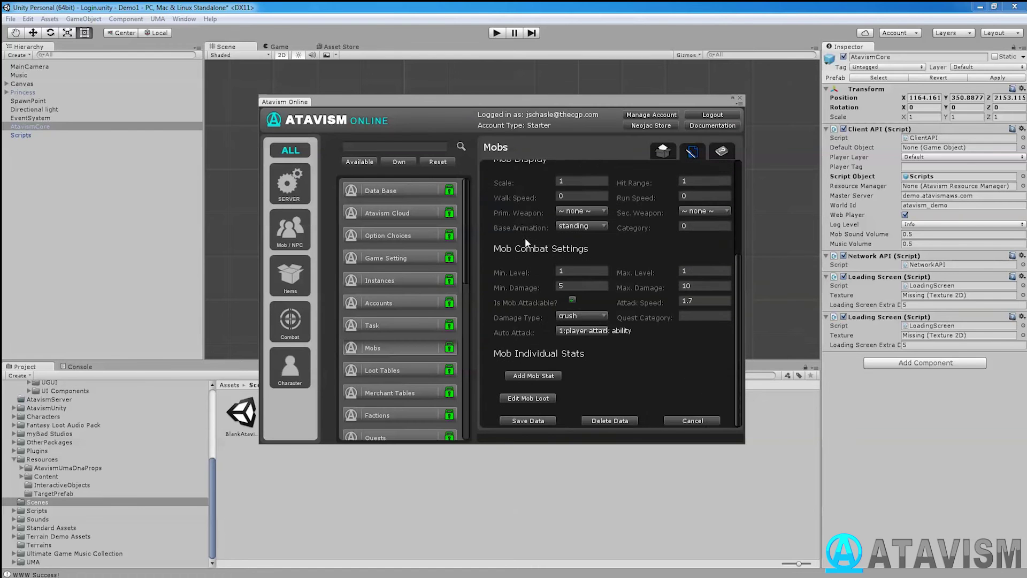
{"action": "scroll", "coordinate": [525, 242], "scroll_direction": "up", "scroll_amount": 5}
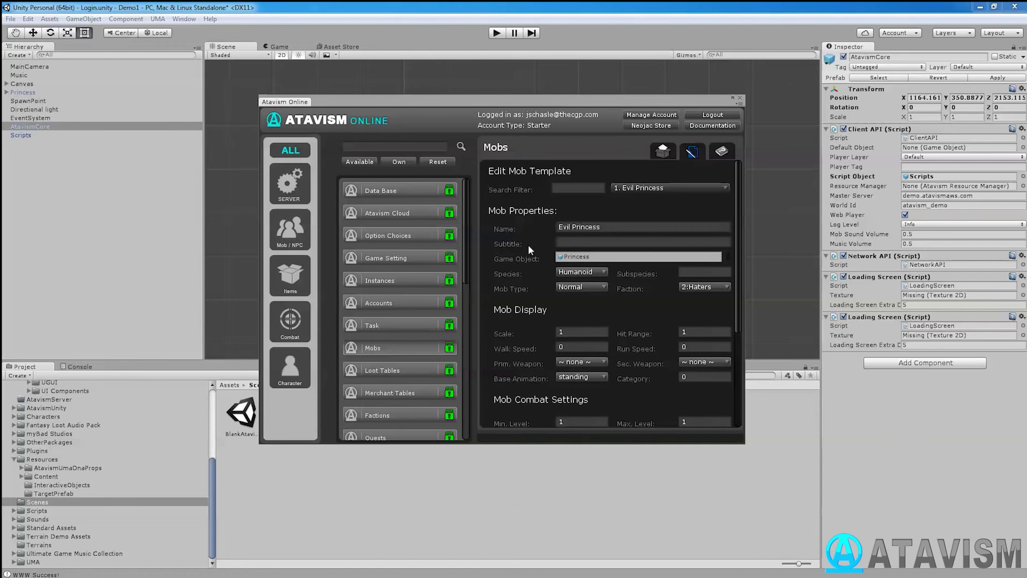
Load Example Loot Table in Loot Tables: Princess Wand at 10%, Wooden Stick at 100%
{"action": "left_click", "coordinate": [396, 369]}
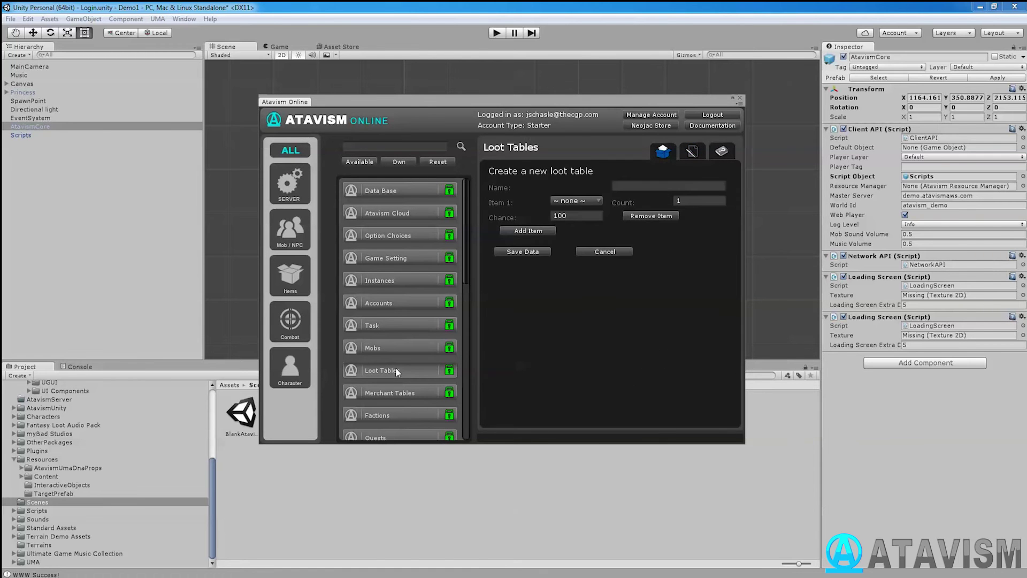
{"action": "left_click", "coordinate": [692, 152]}
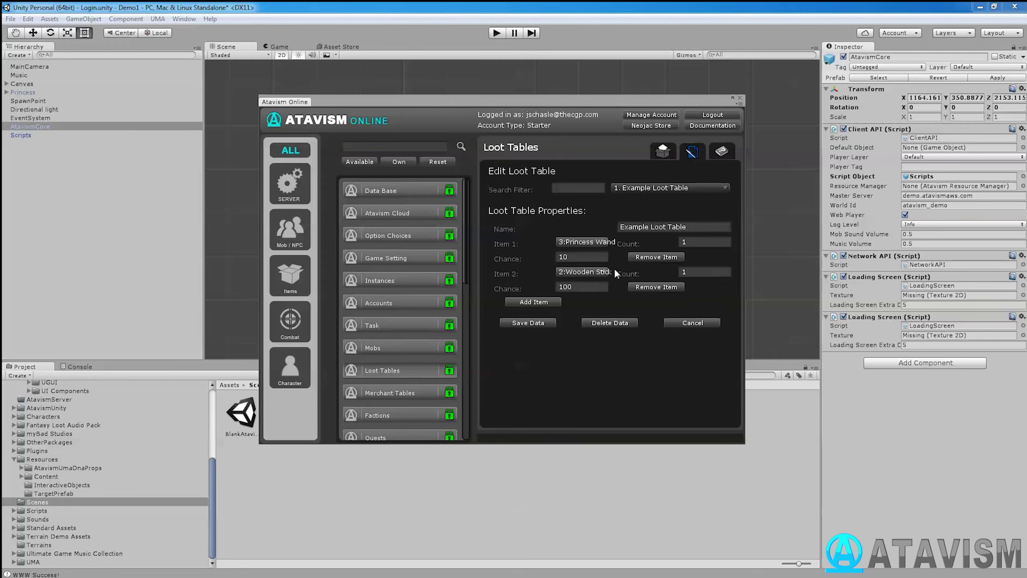
{"action": "scroll", "coordinate": [409, 367], "scroll_direction": "down", "scroll_amount": 1}
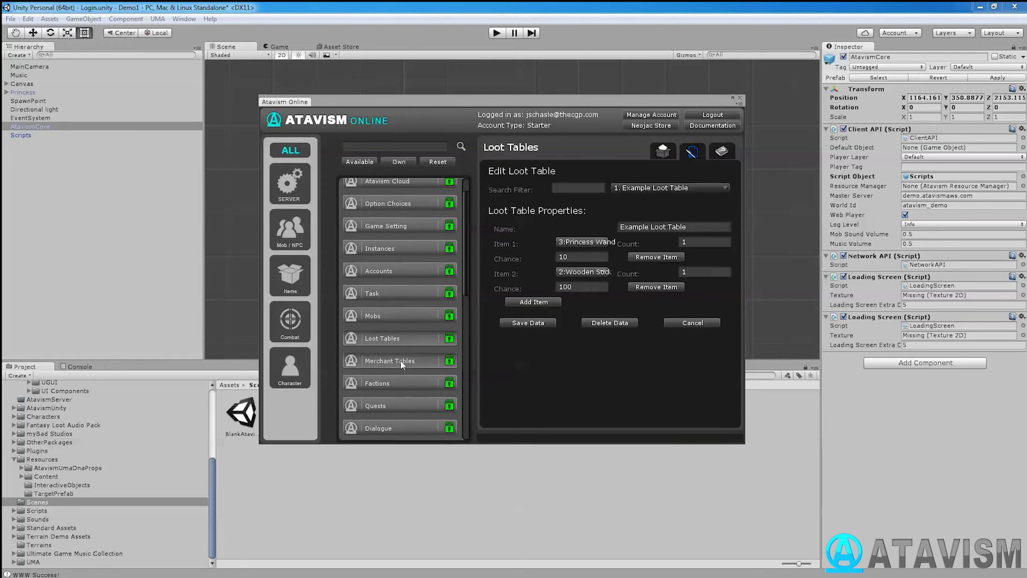
Change Pink Star's count in the Test table merchant table to 10 and save it
{"action": "left_click", "coordinate": [401, 361]}
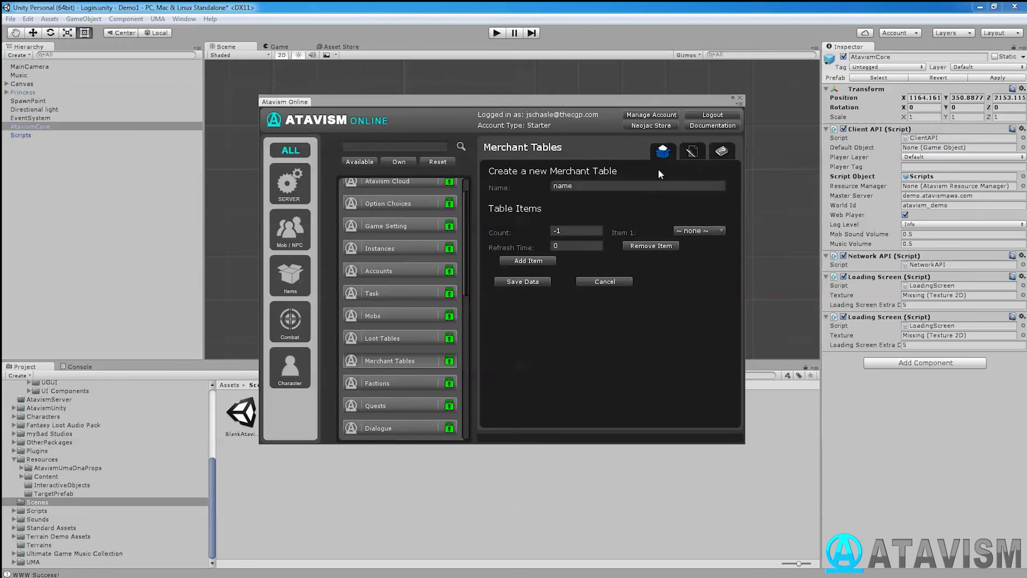
{"action": "left_click", "coordinate": [693, 153]}
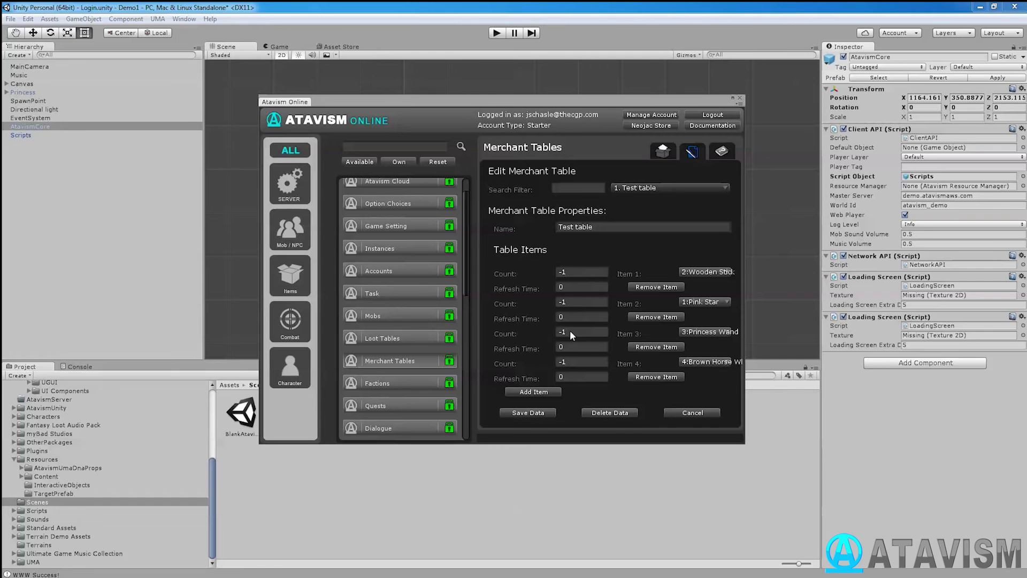
{"action": "double_click", "coordinate": [570, 302]}
{"action": "key", "text": "Left"}
{"action": "key", "text": "BackSpace"}
{"action": "left_click", "coordinate": [524, 416]}
{"action": "scroll", "coordinate": [417, 331], "scroll_direction": "down", "scroll_amount": 2}
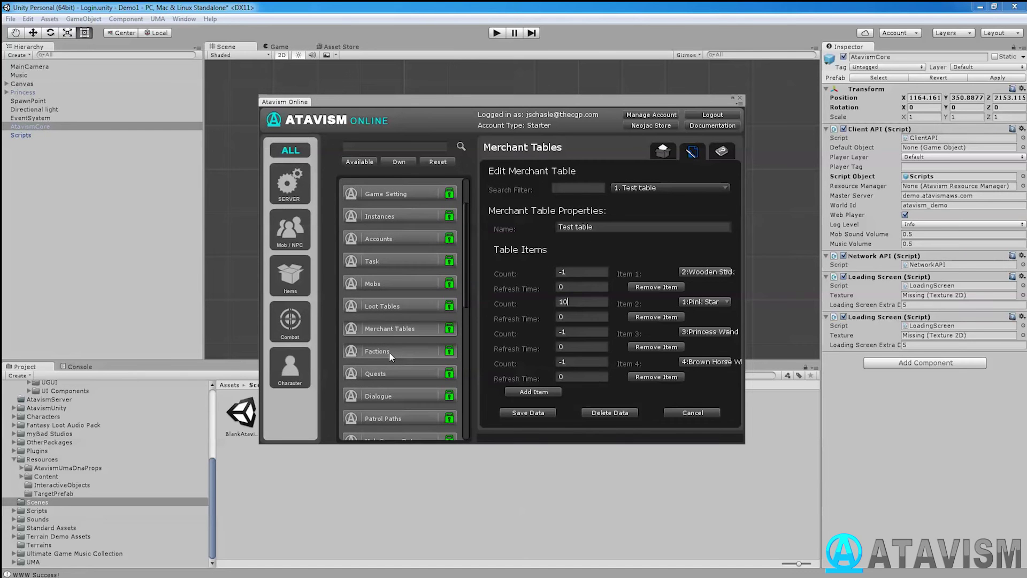
Open the Human faction for editing after browsing the Human, Hater, Friendly and Neutral factions
{"action": "left_click", "coordinate": [389, 352]}
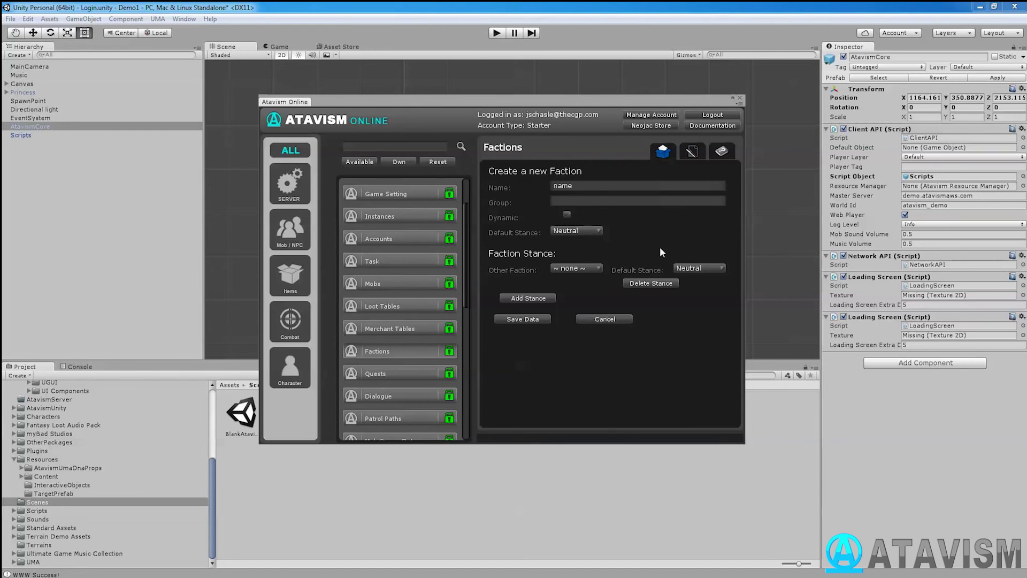
{"action": "left_click", "coordinate": [691, 151]}
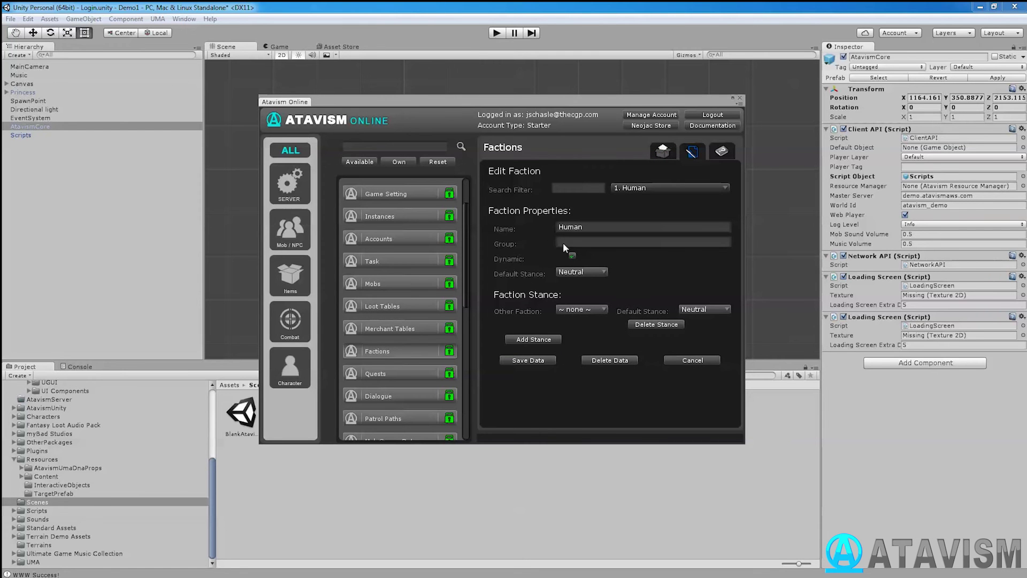
{"action": "left_click", "coordinate": [648, 189]}
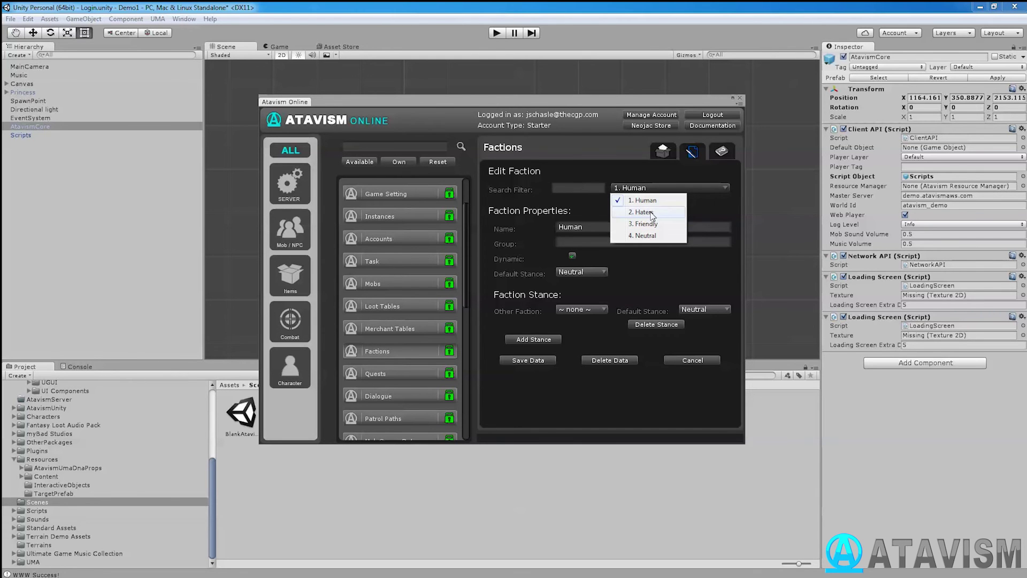
{"action": "left_click", "coordinate": [706, 208]}
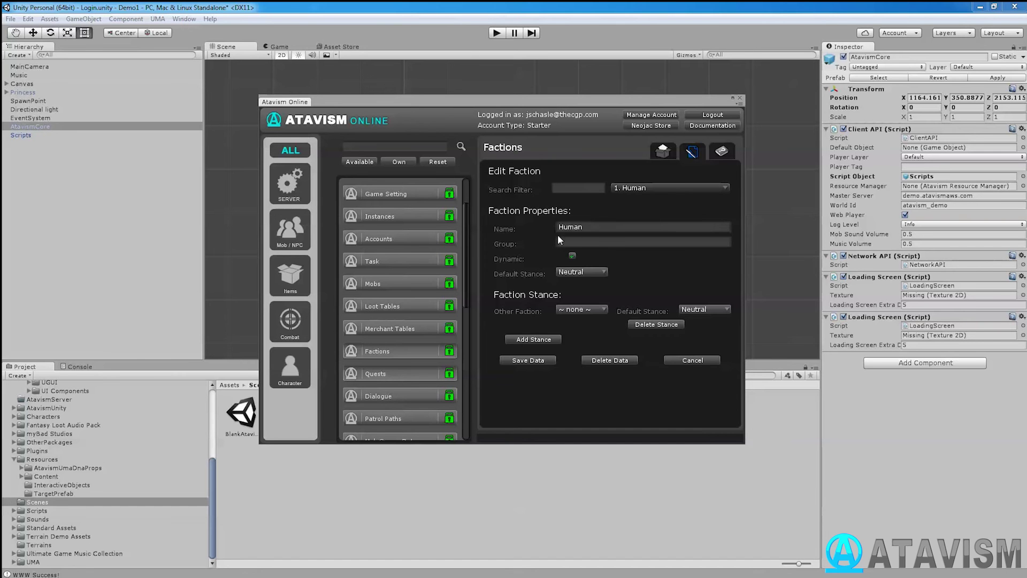
Check Quests for existing entries, scroll the new quest form, then view the Dialogue form
{"action": "left_click", "coordinate": [689, 151]}
{"action": "left_click", "coordinate": [663, 151]}
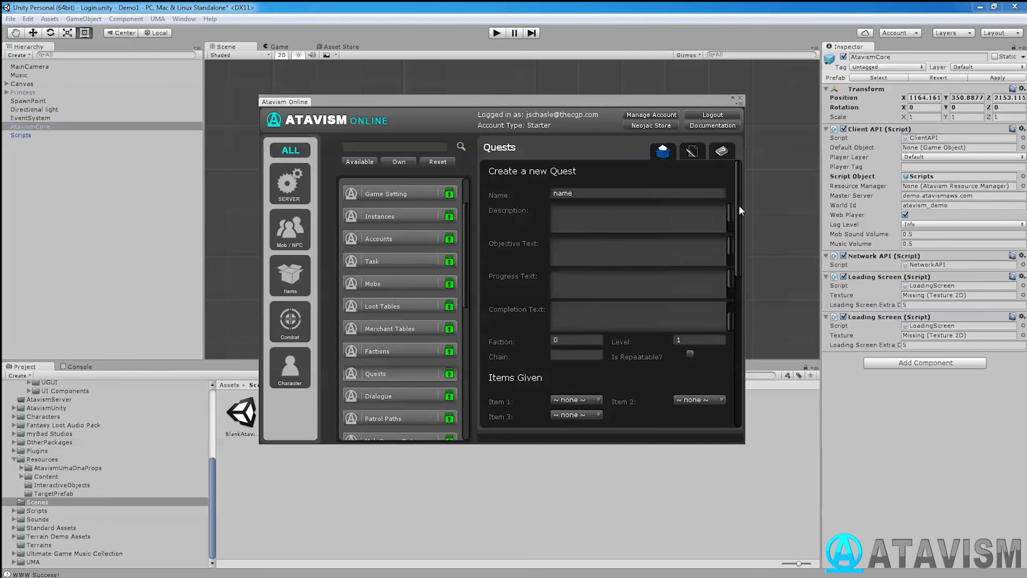
{"action": "left_click_drag", "start_coordinate": [739, 205], "coordinate": [746, 382]}
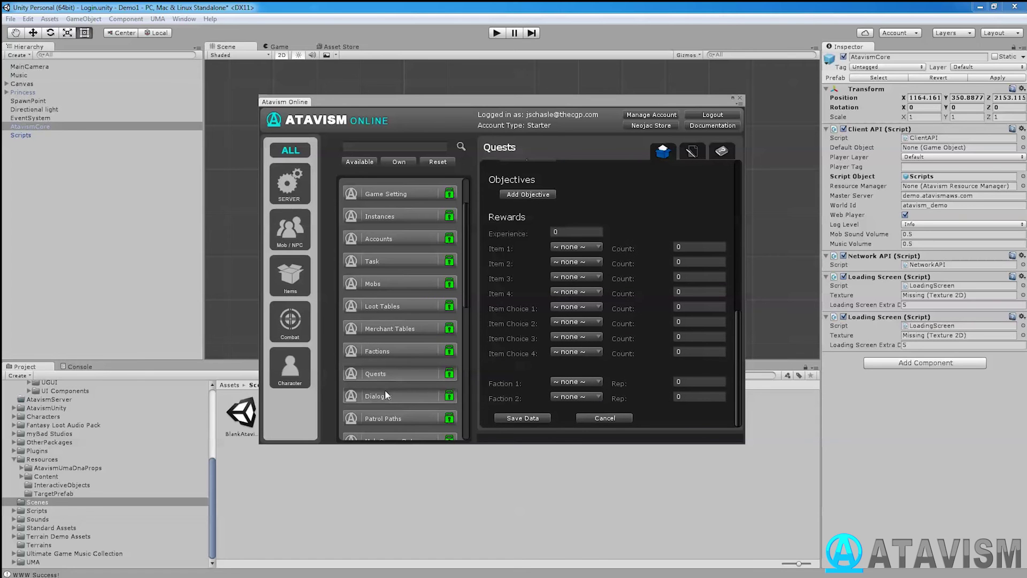
{"action": "scroll", "coordinate": [384, 385], "scroll_direction": "down", "scroll_amount": 1}
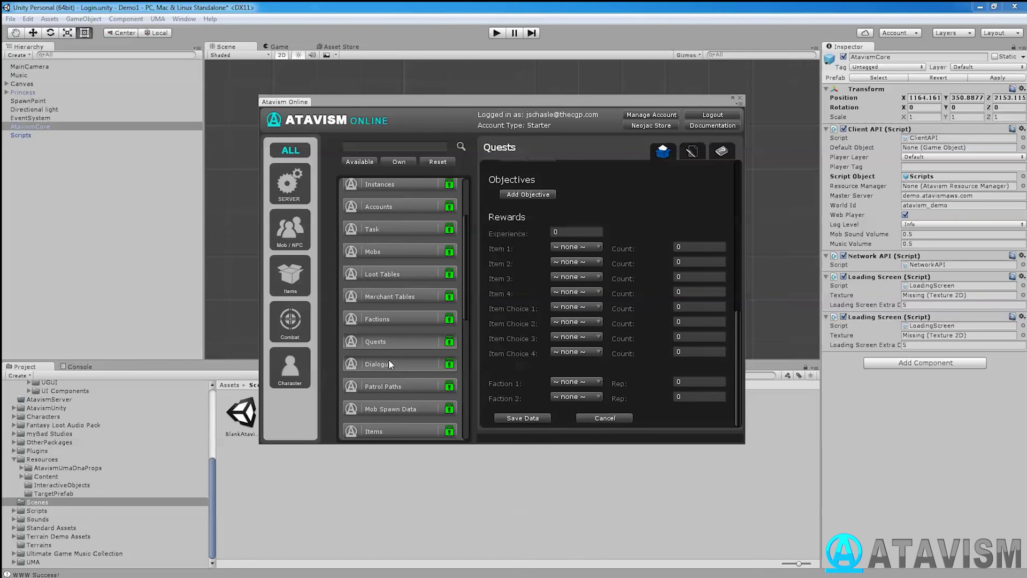
{"action": "left_click", "coordinate": [386, 363]}
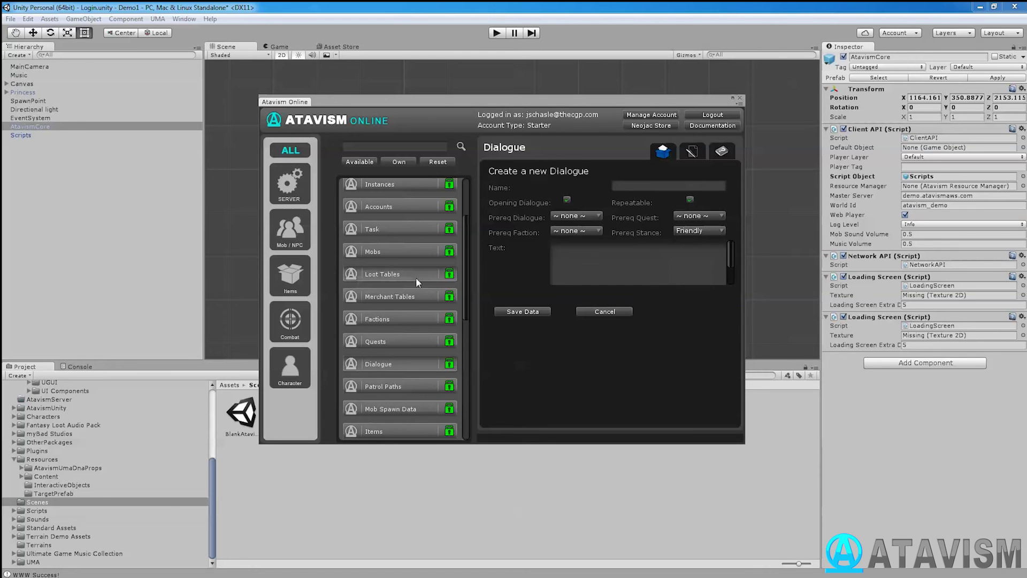
{"action": "scroll", "coordinate": [411, 289], "scroll_direction": "down", "scroll_amount": 3}
Open Patrol Paths and confirm there are no existing patrol paths to edit
{"action": "left_click", "coordinate": [391, 322]}
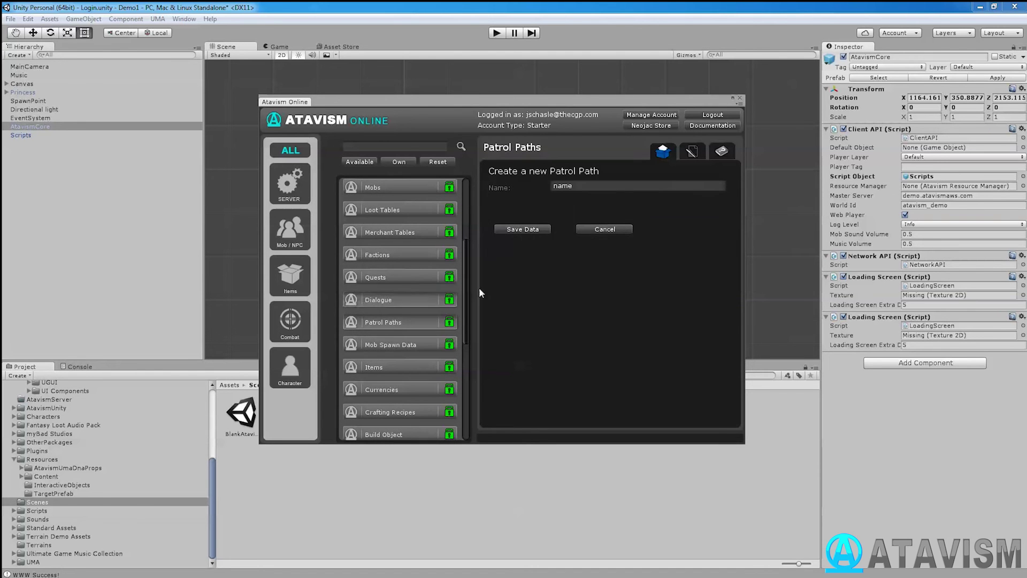
{"action": "left_click", "coordinate": [696, 152]}
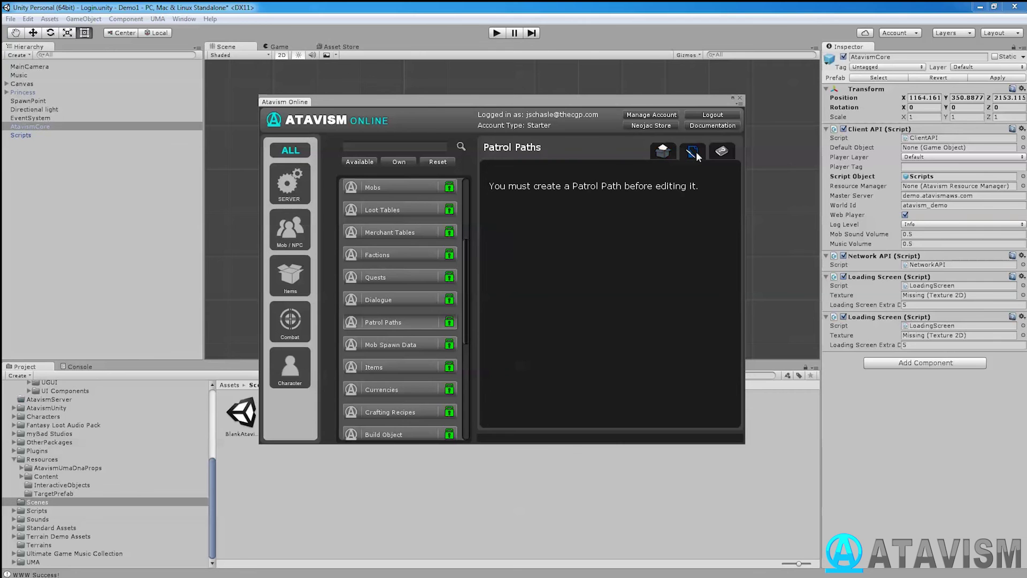
{"action": "left_click", "coordinate": [662, 153]}
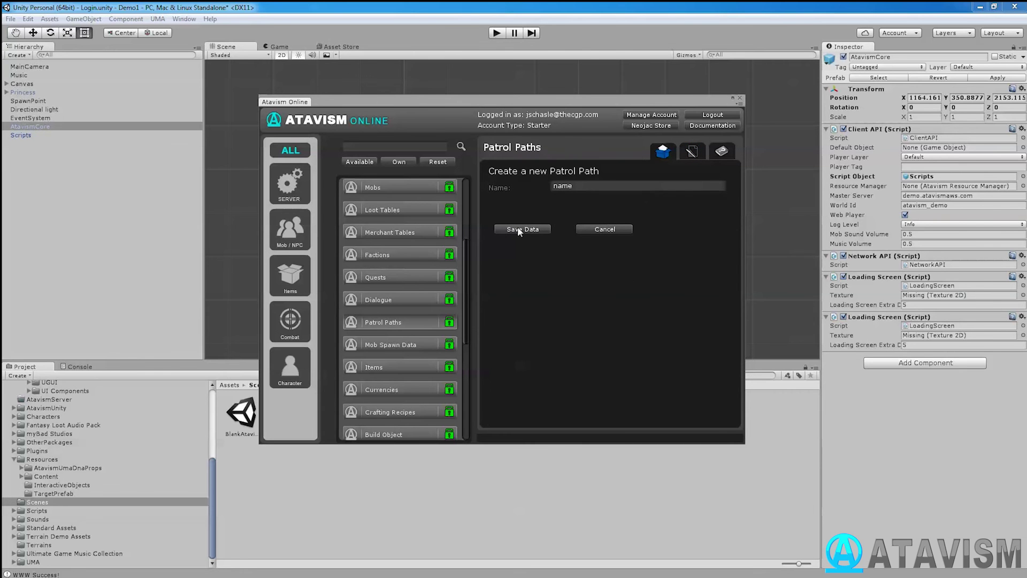
{"action": "scroll", "coordinate": [383, 297], "scroll_direction": "down", "scroll_amount": 3}
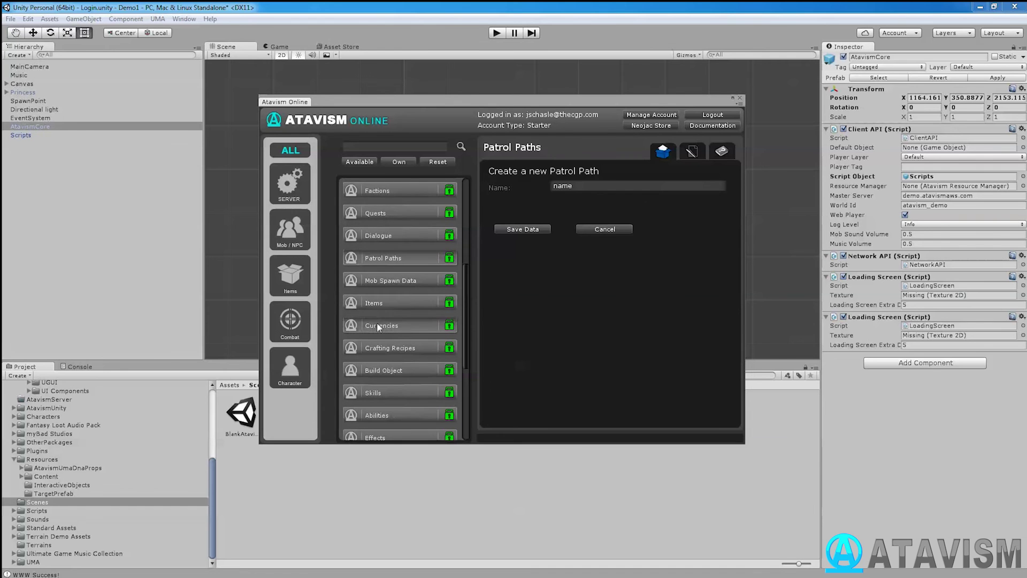
Open Mob Spawn Data and confirm no existing spawn data exists
{"action": "left_click", "coordinate": [404, 281]}
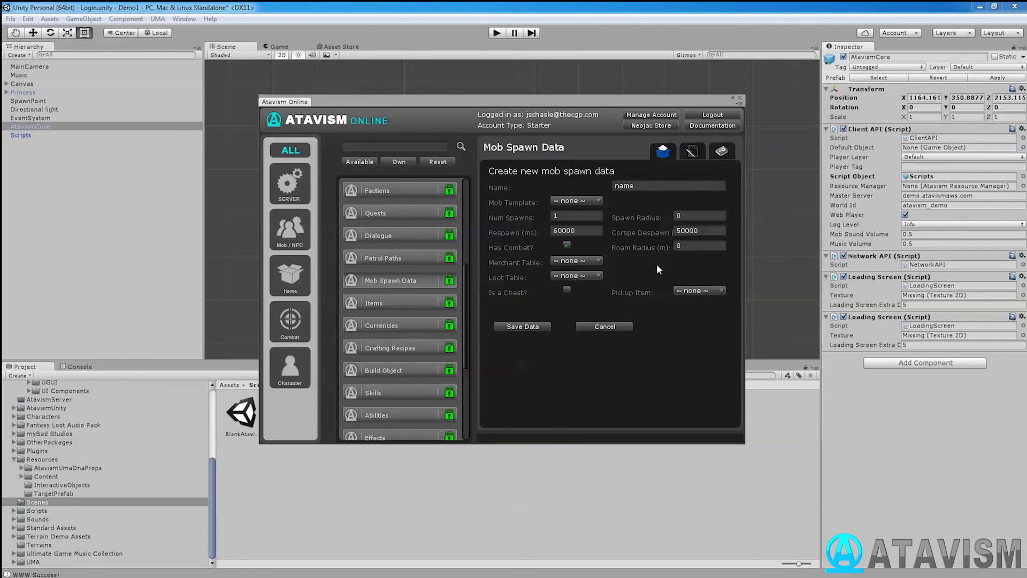
{"action": "left_click", "coordinate": [690, 152]}
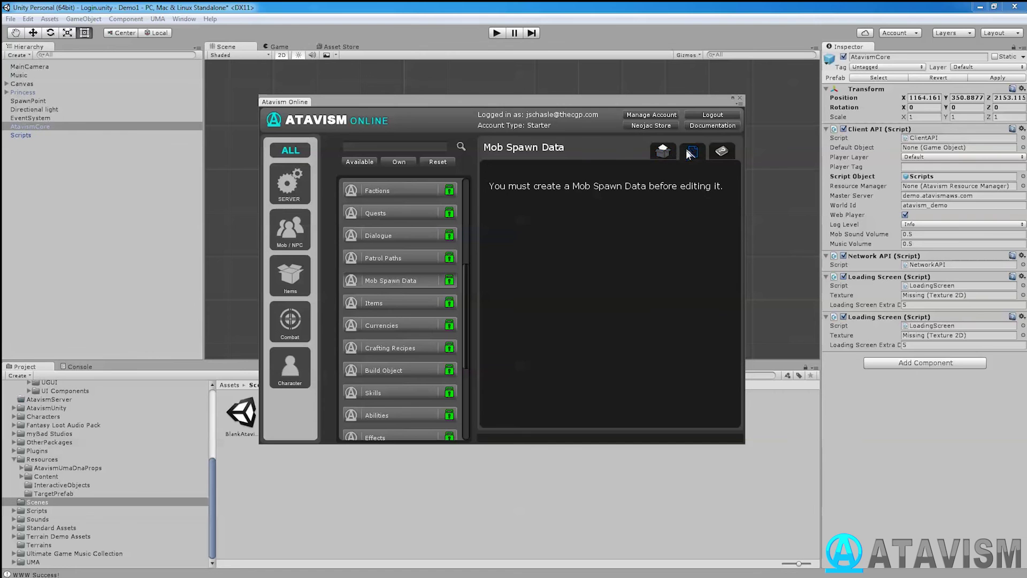
{"action": "left_click", "coordinate": [670, 149]}
Start a Container item and generate prefabs for the items
{"action": "scroll", "coordinate": [387, 321], "scroll_direction": "down", "scroll_amount": 1}
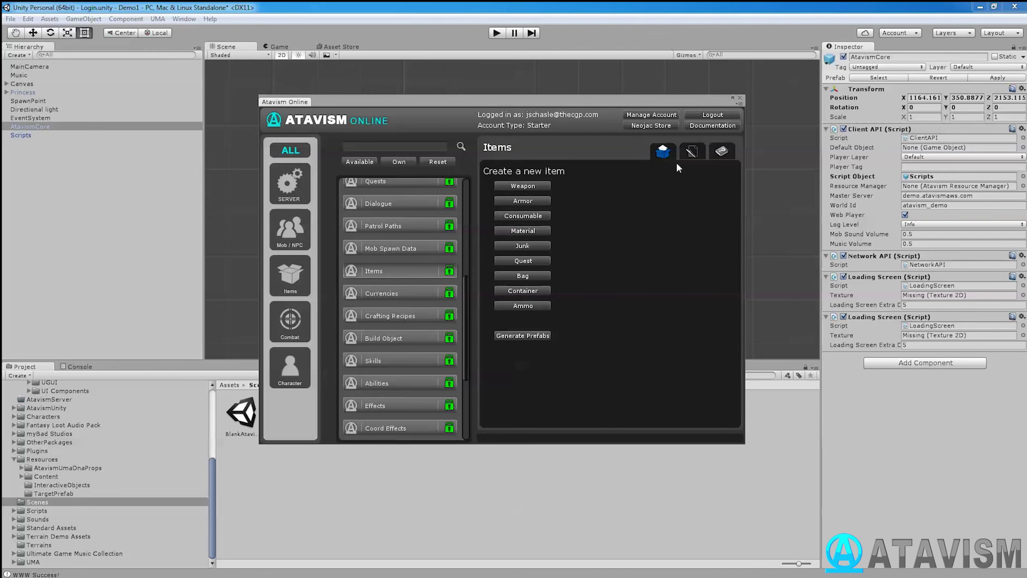
{"action": "left_click", "coordinate": [524, 287]}
{"action": "left_click", "coordinate": [528, 333]}
Open the 3. Princess Wand weapon template for editing and scroll through its fields
{"action": "left_click", "coordinate": [692, 152]}
{"action": "left_click", "coordinate": [645, 190]}
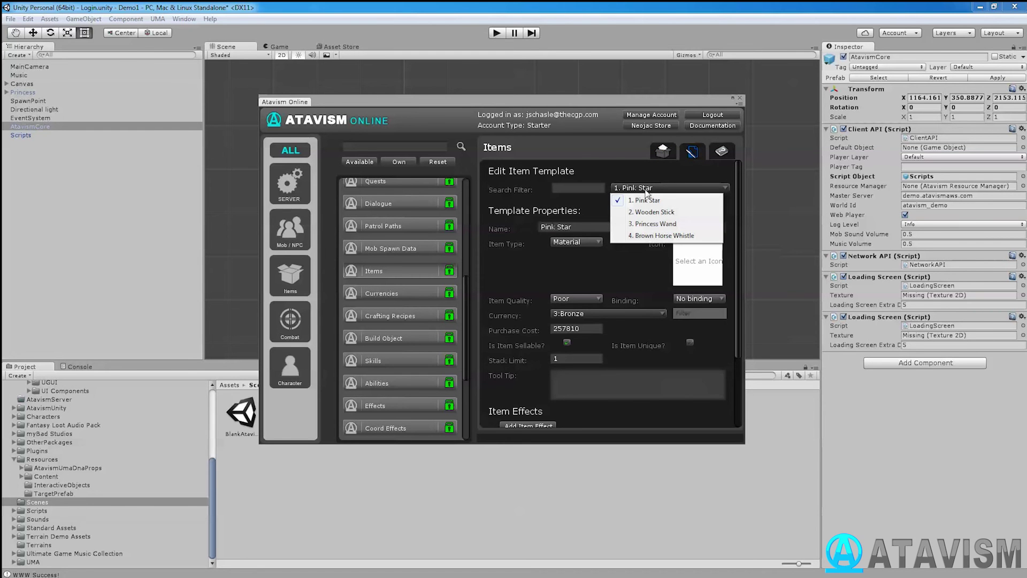
{"action": "left_click", "coordinate": [653, 224]}
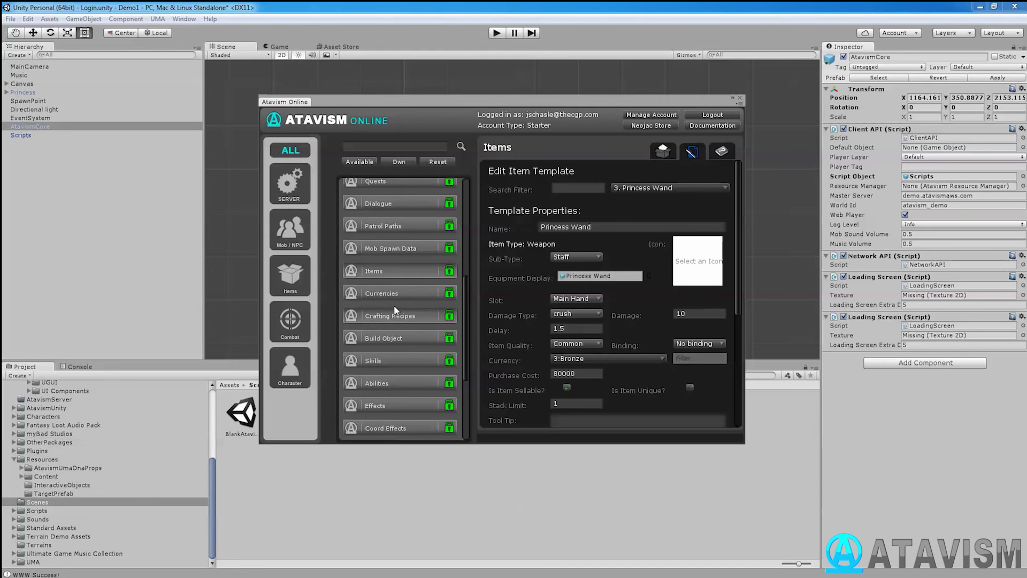
{"action": "scroll", "coordinate": [394, 304], "scroll_direction": "up", "scroll_amount": 5}
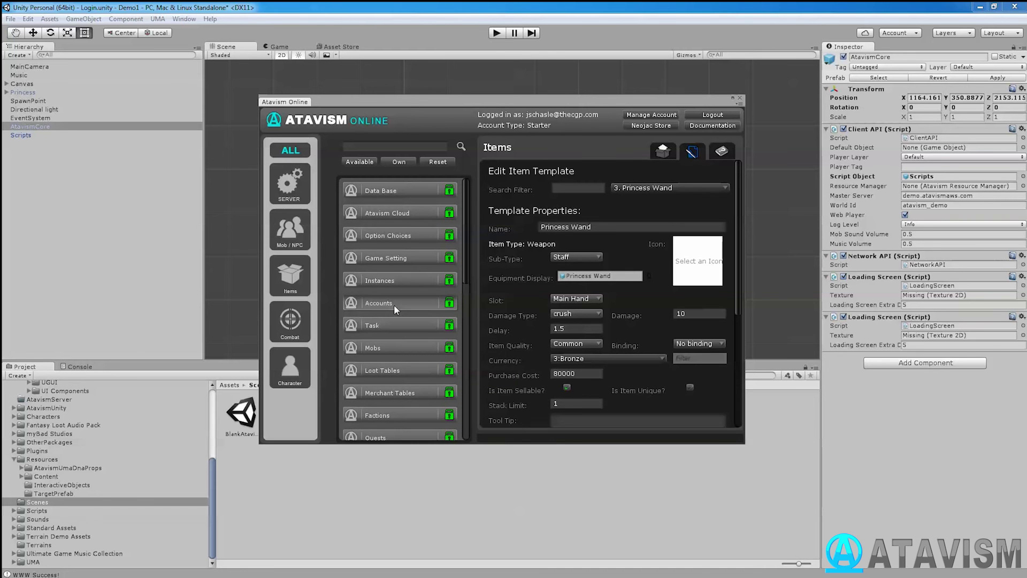
{"action": "scroll", "coordinate": [397, 292], "scroll_direction": "down", "scroll_amount": 3}
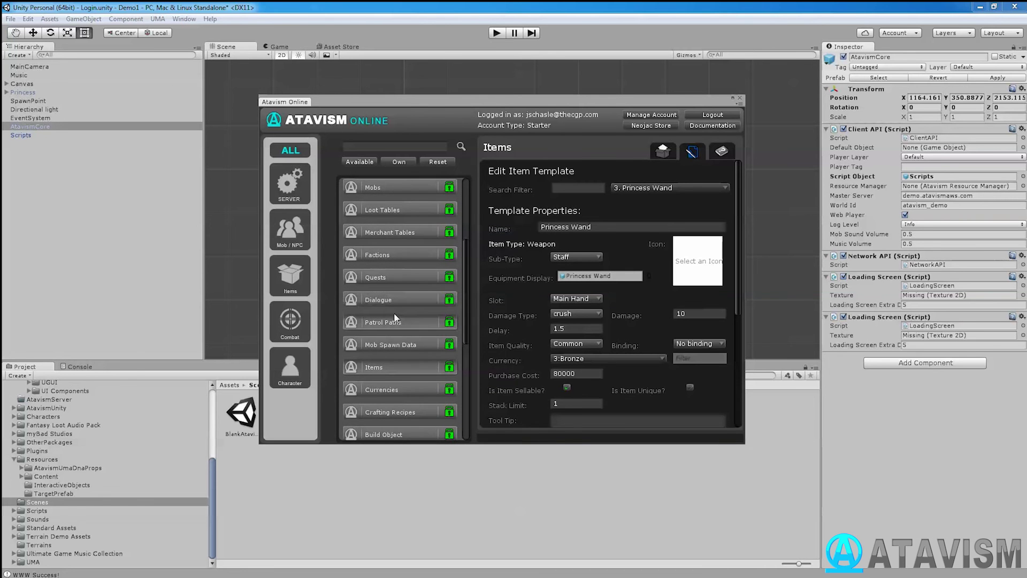
{"action": "scroll", "coordinate": [394, 315], "scroll_direction": "down", "scroll_amount": 1}
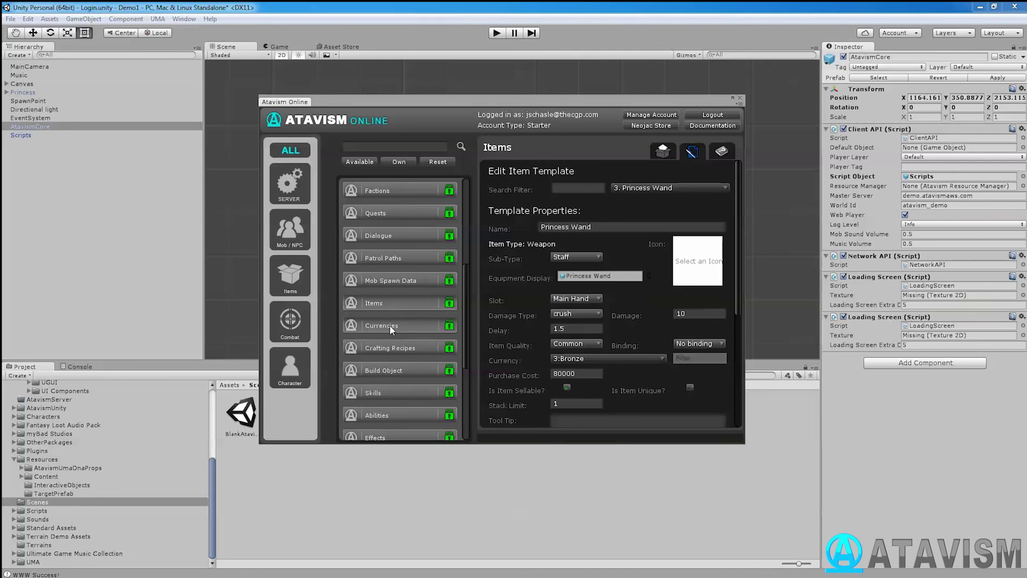
View the Currencies form, then scroll through the new Crafting Recipes form
{"action": "left_click", "coordinate": [389, 326]}
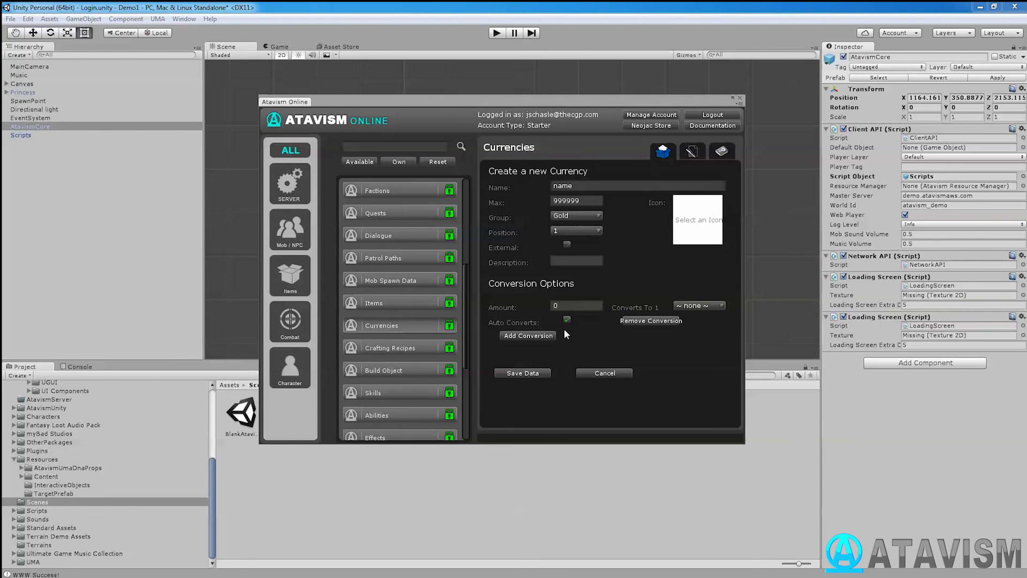
{"action": "left_click", "coordinate": [381, 348]}
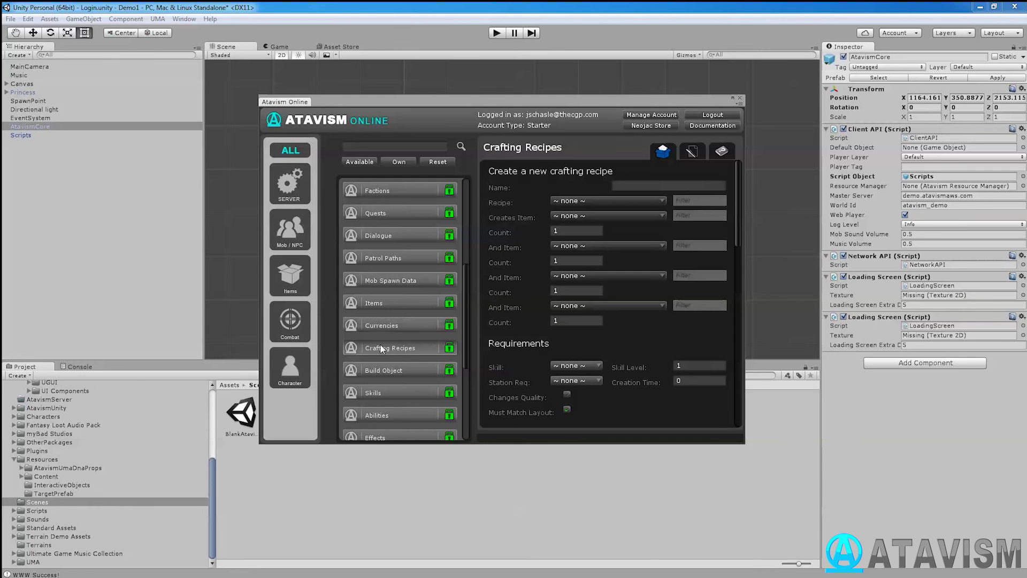
{"action": "scroll", "coordinate": [527, 186], "scroll_direction": "down", "scroll_amount": 15}
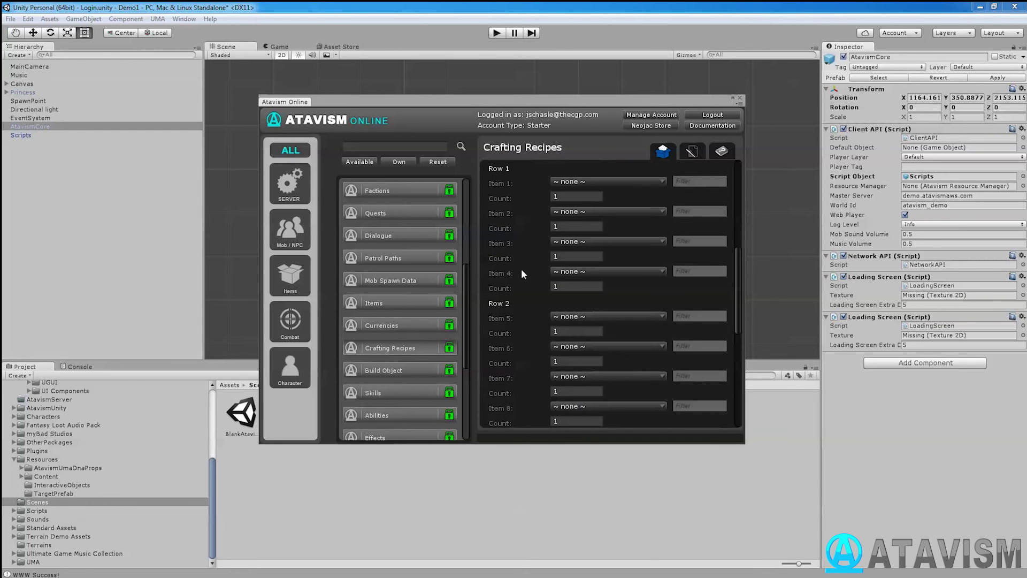
{"action": "scroll", "coordinate": [520, 281], "scroll_direction": "up", "scroll_amount": 12}
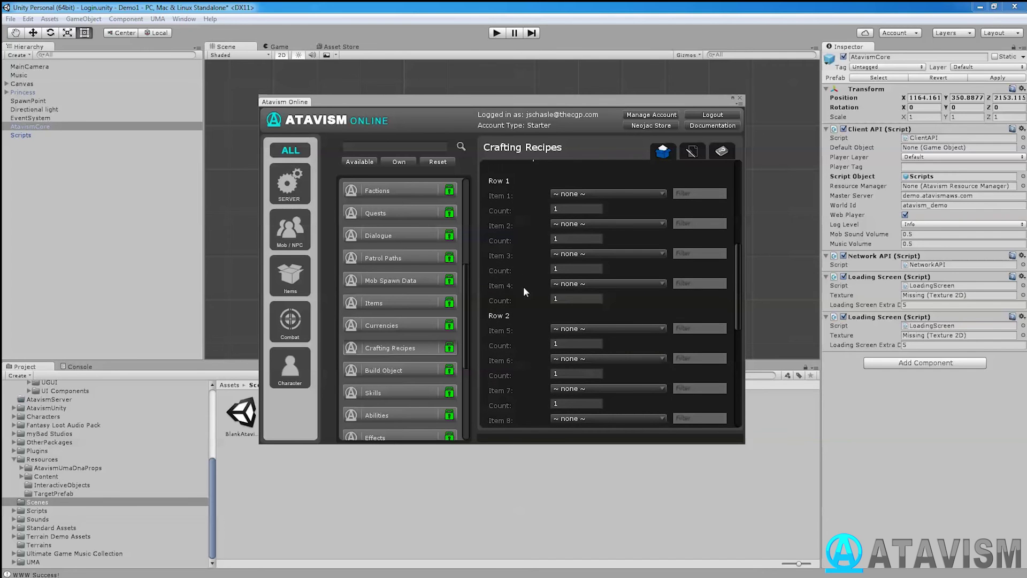
{"action": "scroll", "coordinate": [525, 320], "scroll_direction": "down", "scroll_amount": 10}
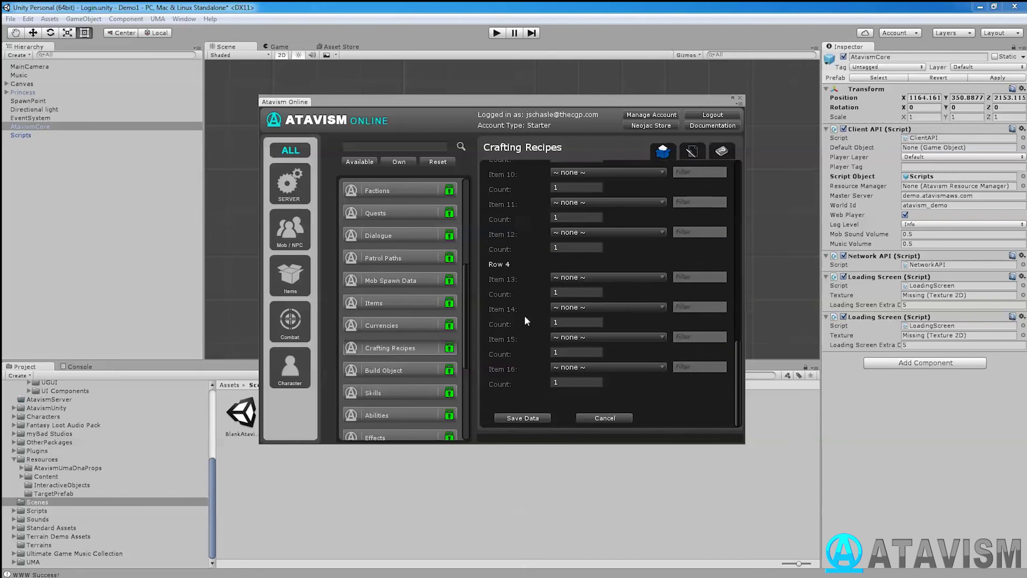
{"action": "scroll", "coordinate": [524, 317], "scroll_direction": "up", "scroll_amount": 12}
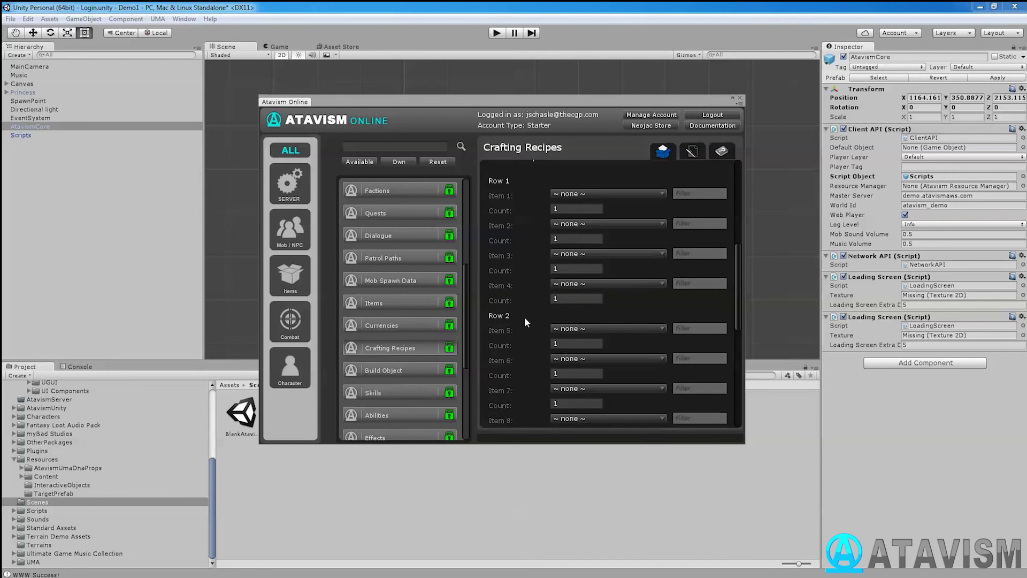
{"action": "scroll", "coordinate": [525, 316], "scroll_direction": "up", "scroll_amount": 3}
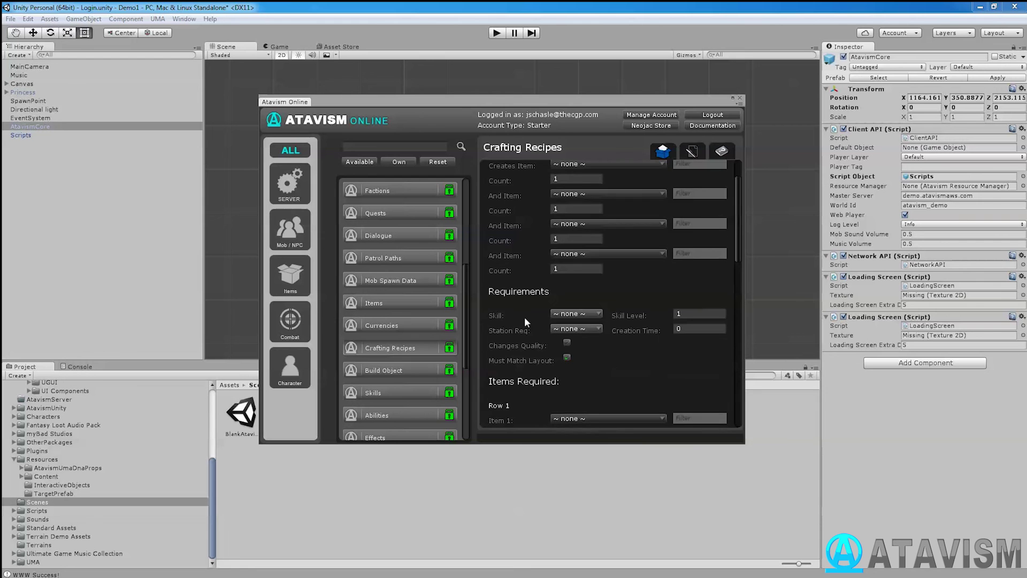
{"action": "left_click", "coordinate": [390, 370]}
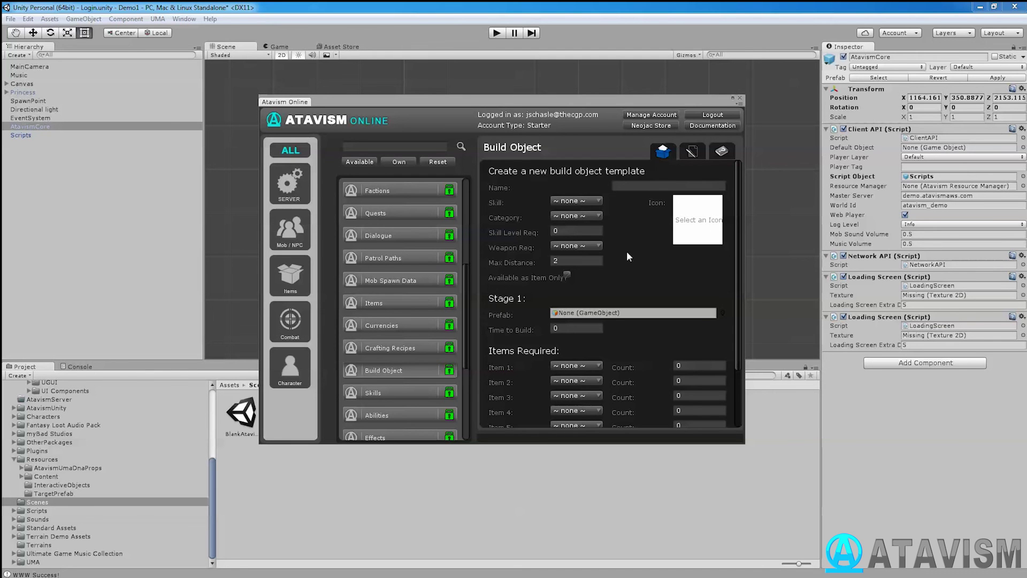
{"action": "scroll", "coordinate": [627, 251], "scroll_direction": "down", "scroll_amount": 1}
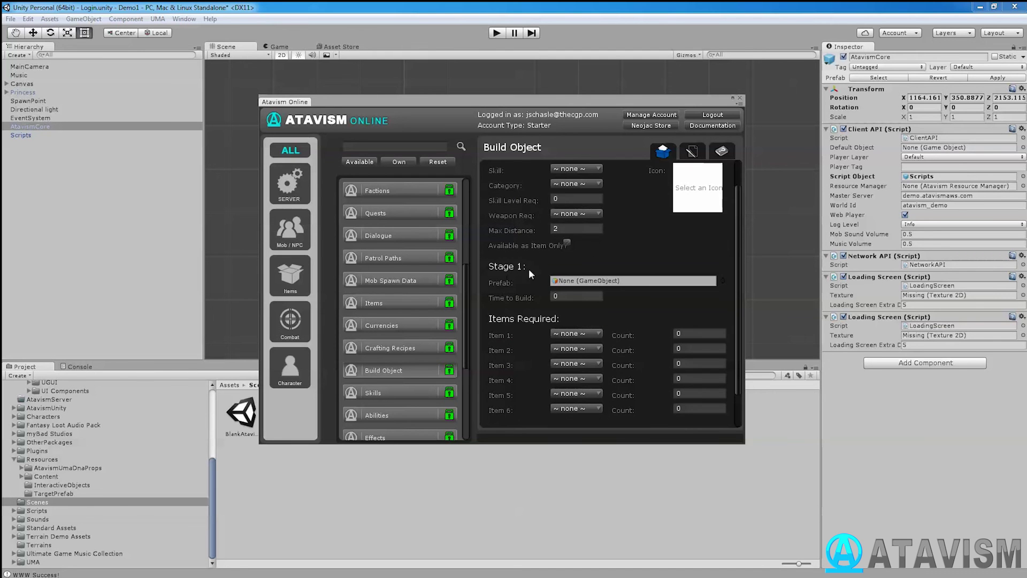
{"action": "scroll", "coordinate": [516, 278], "scroll_direction": "down", "scroll_amount": 1}
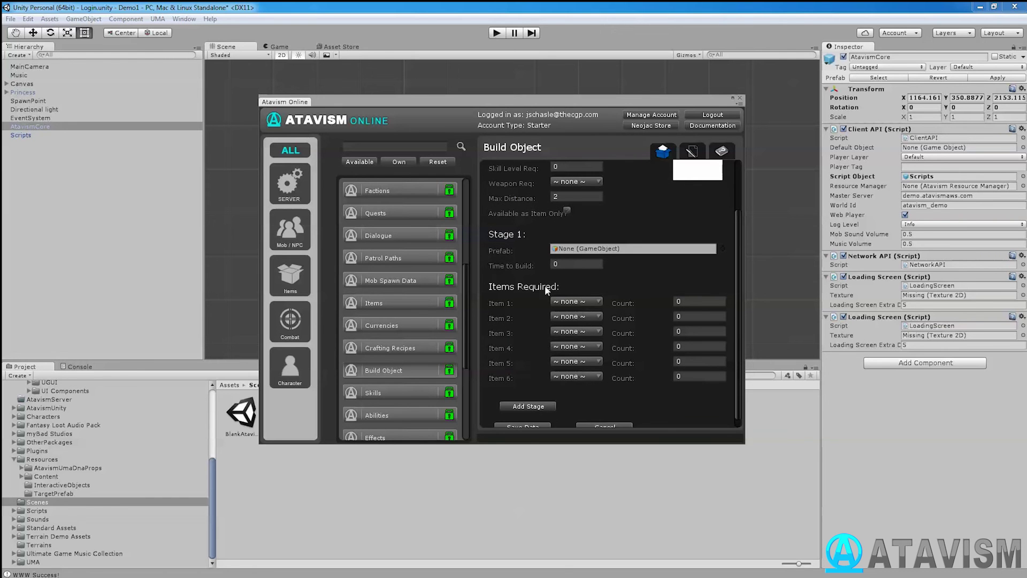
{"action": "scroll", "coordinate": [519, 242], "scroll_direction": "down", "scroll_amount": 1}
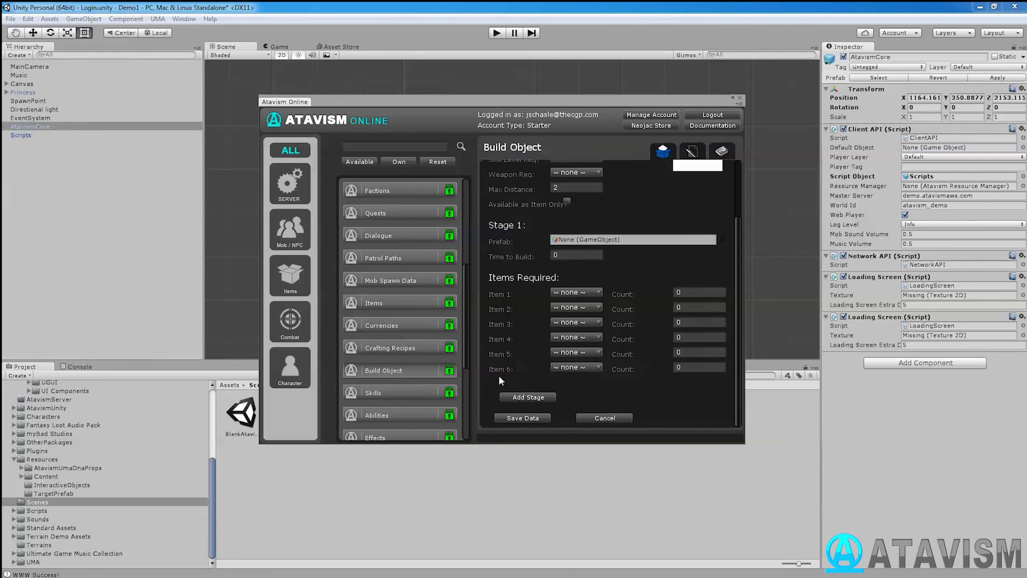
{"action": "left_click", "coordinate": [521, 396]}
{"action": "scroll", "coordinate": [523, 348], "scroll_direction": "down", "scroll_amount": 4}
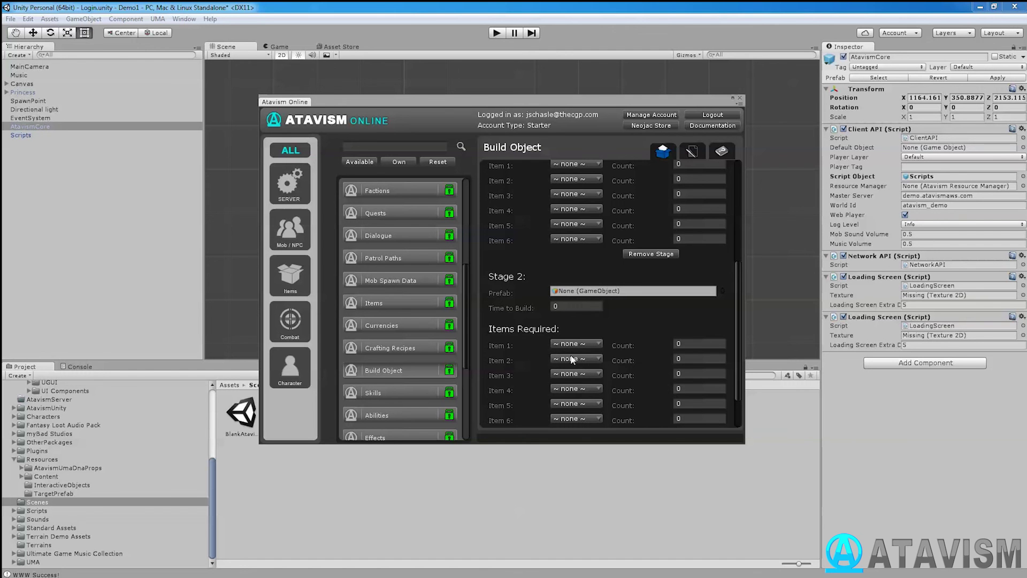
{"action": "scroll", "coordinate": [546, 318], "scroll_direction": "down", "scroll_amount": 2}
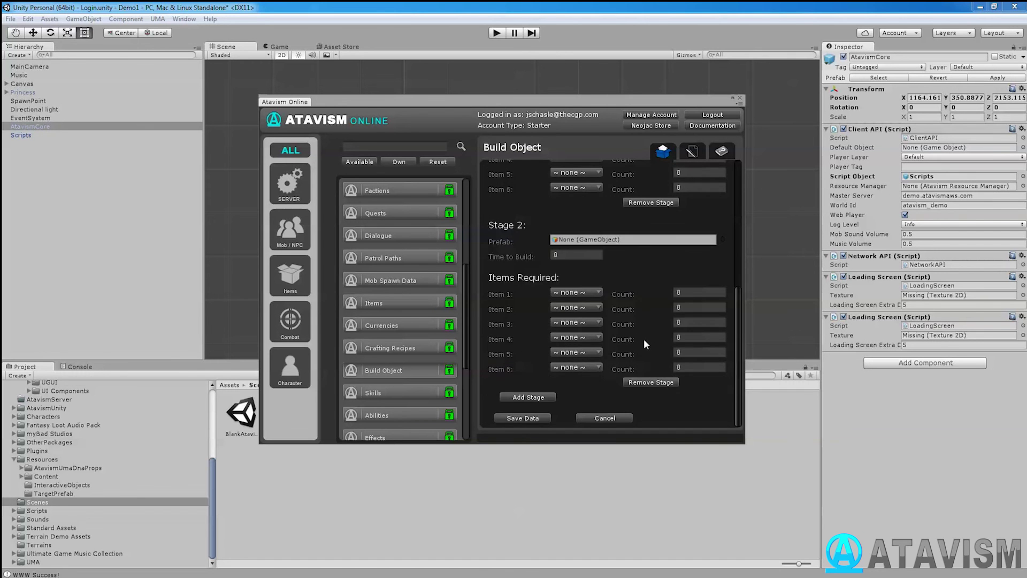
{"action": "scroll", "coordinate": [636, 335], "scroll_direction": "up", "scroll_amount": 4}
{"action": "scroll", "coordinate": [636, 335], "scroll_direction": "up", "scroll_amount": 2}
{"action": "scroll", "coordinate": [605, 271], "scroll_direction": "down", "scroll_amount": 4}
{"action": "left_click", "coordinate": [651, 383]}
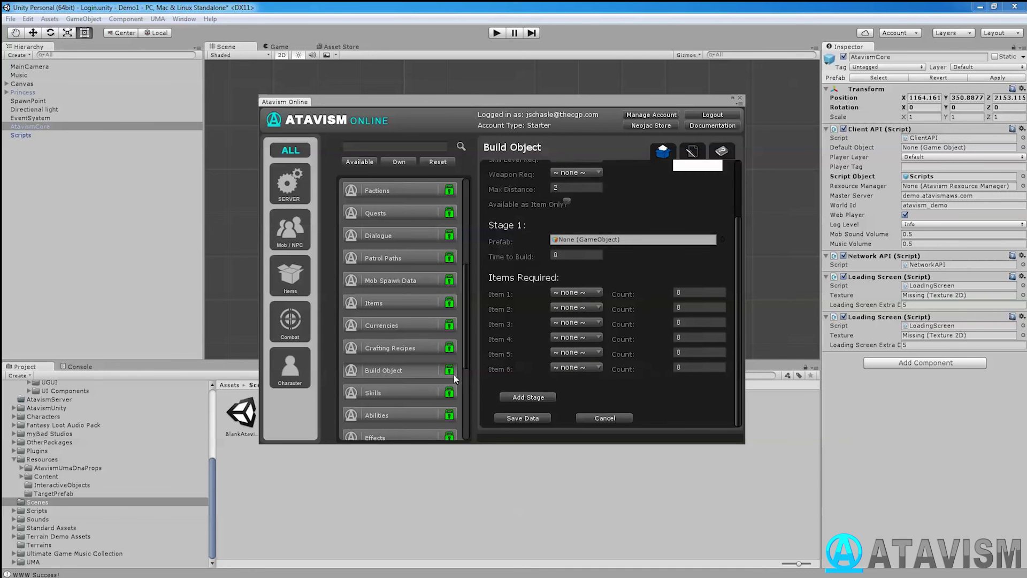
In Skills, view the Destruction skill, then open Sword Style (Warrior, strength primary) for editing
{"action": "left_click", "coordinate": [389, 394]}
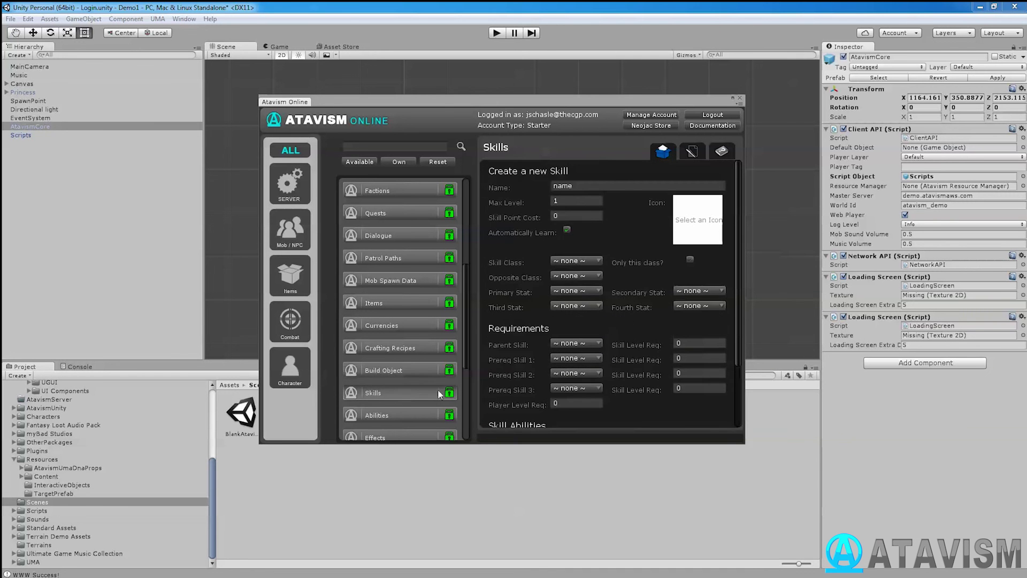
{"action": "scroll", "coordinate": [610, 211], "scroll_direction": "down", "scroll_amount": 3}
{"action": "scroll", "coordinate": [618, 249], "scroll_direction": "up", "scroll_amount": 3}
{"action": "left_click", "coordinate": [691, 153]}
{"action": "left_click", "coordinate": [648, 188]}
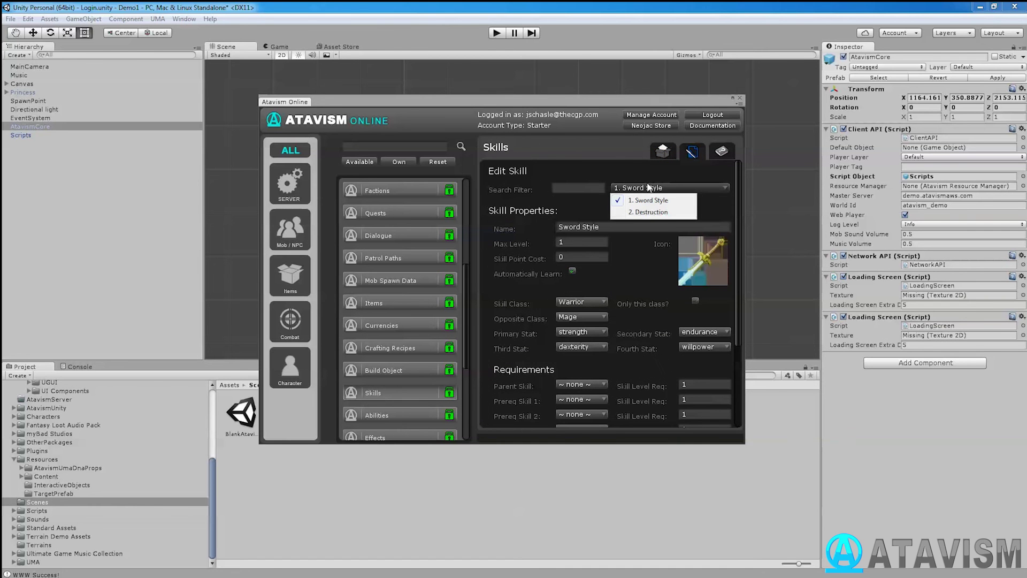
{"action": "left_click", "coordinate": [644, 214]}
{"action": "left_click", "coordinate": [644, 188]}
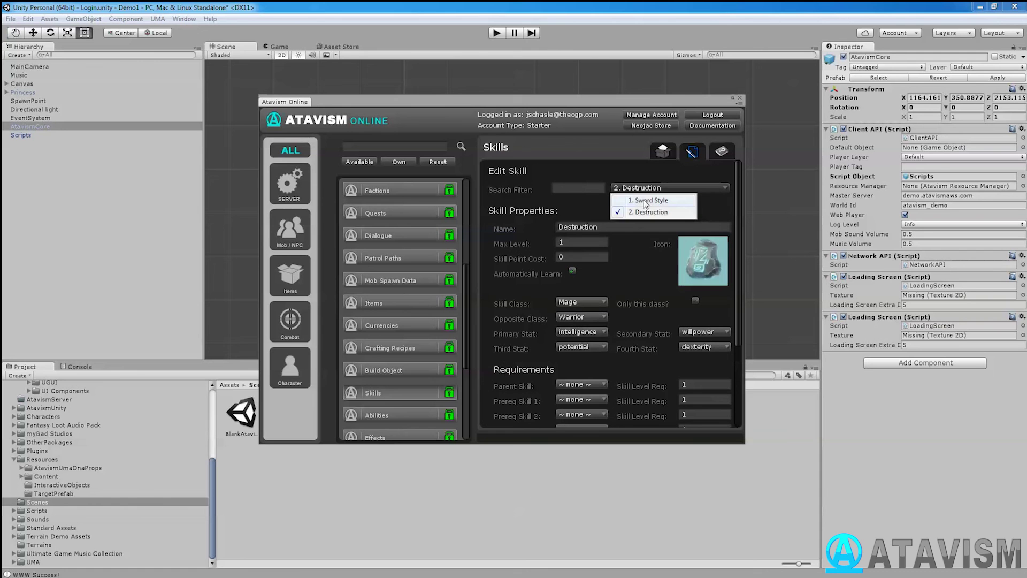
{"action": "left_click", "coordinate": [644, 200]}
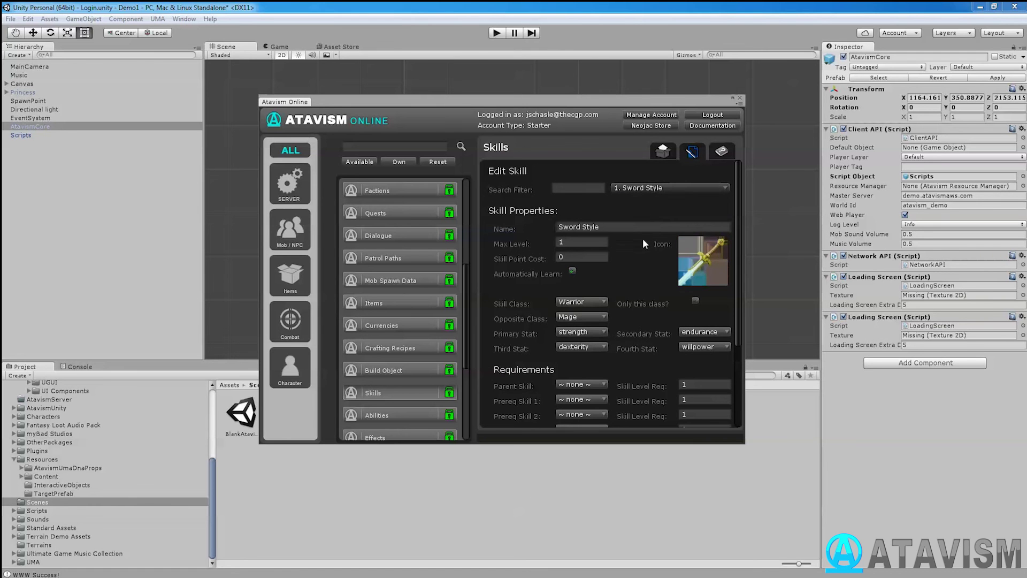
{"action": "scroll", "coordinate": [628, 263], "scroll_direction": "down", "scroll_amount": 2}
{"action": "scroll", "coordinate": [628, 262], "scroll_direction": "down", "scroll_amount": 3}
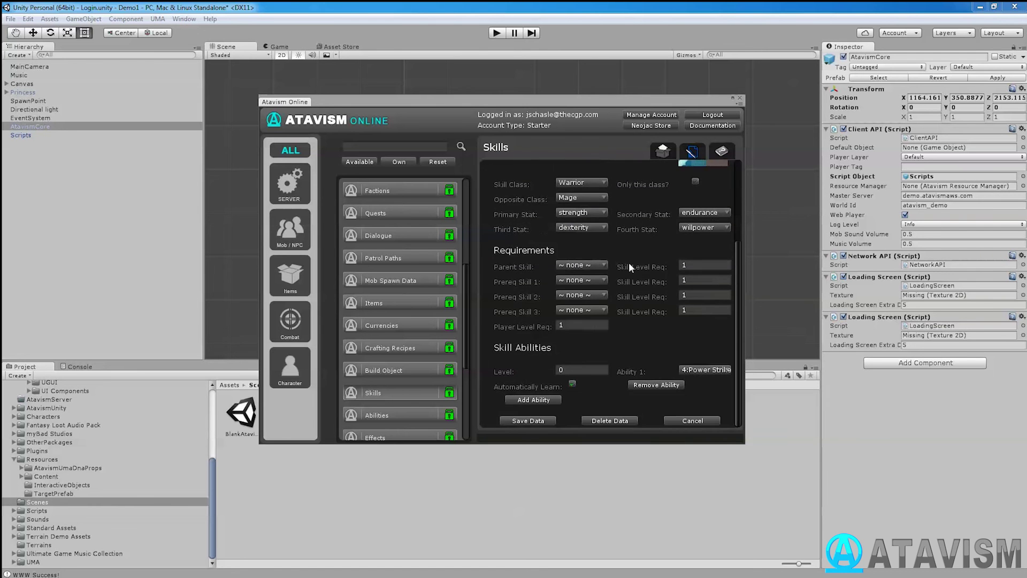
{"action": "scroll", "coordinate": [627, 263], "scroll_direction": "up", "scroll_amount": 5}
{"action": "scroll", "coordinate": [362, 352], "scroll_direction": "down", "scroll_amount": 3}
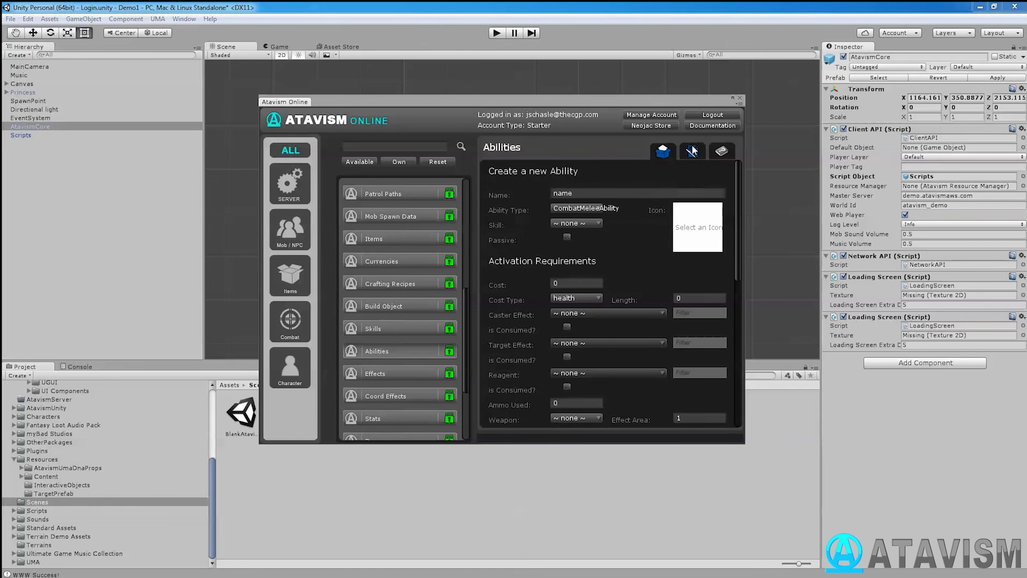
Look over the existing abilities, then open the 4. Power Strike effect for editing
{"action": "left_click", "coordinate": [691, 150]}
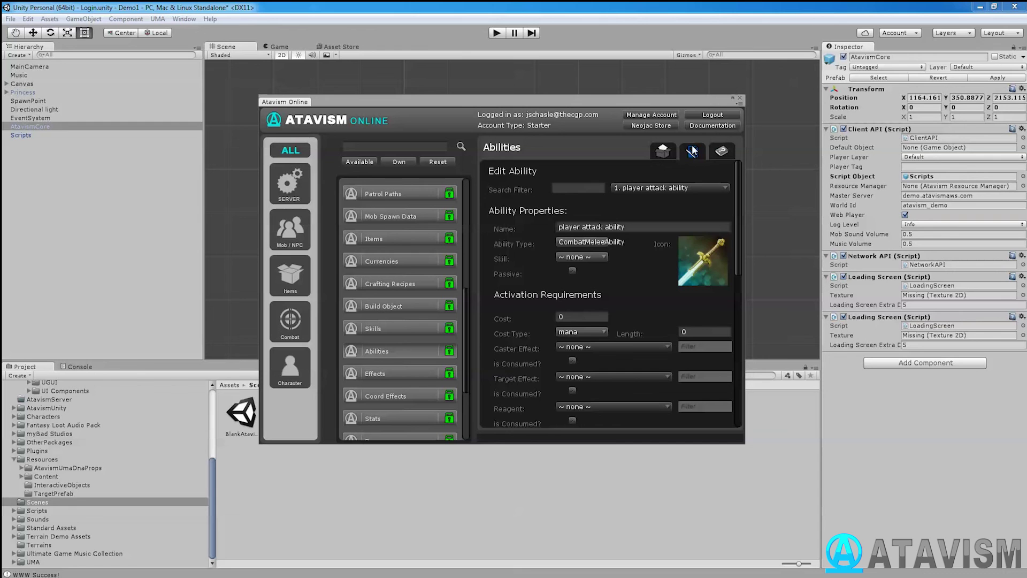
{"action": "left_click", "coordinate": [661, 188]}
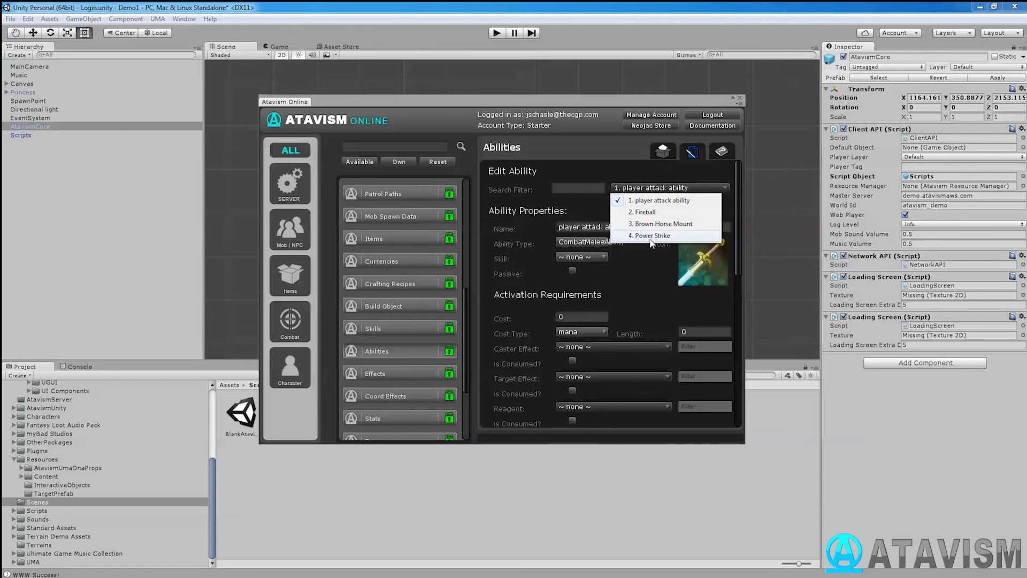
{"action": "left_click", "coordinate": [379, 371]}
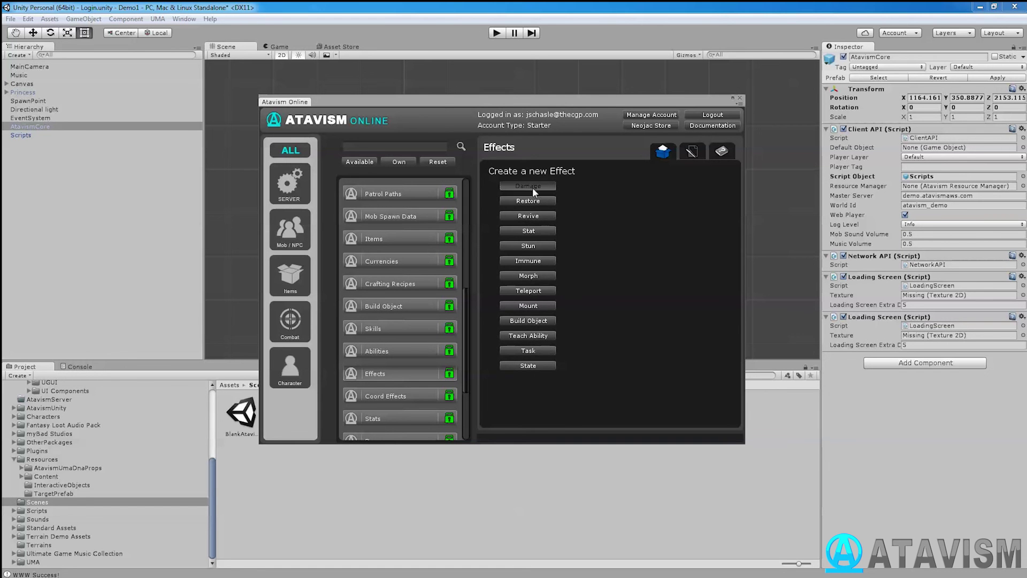
{"action": "left_click", "coordinate": [690, 154]}
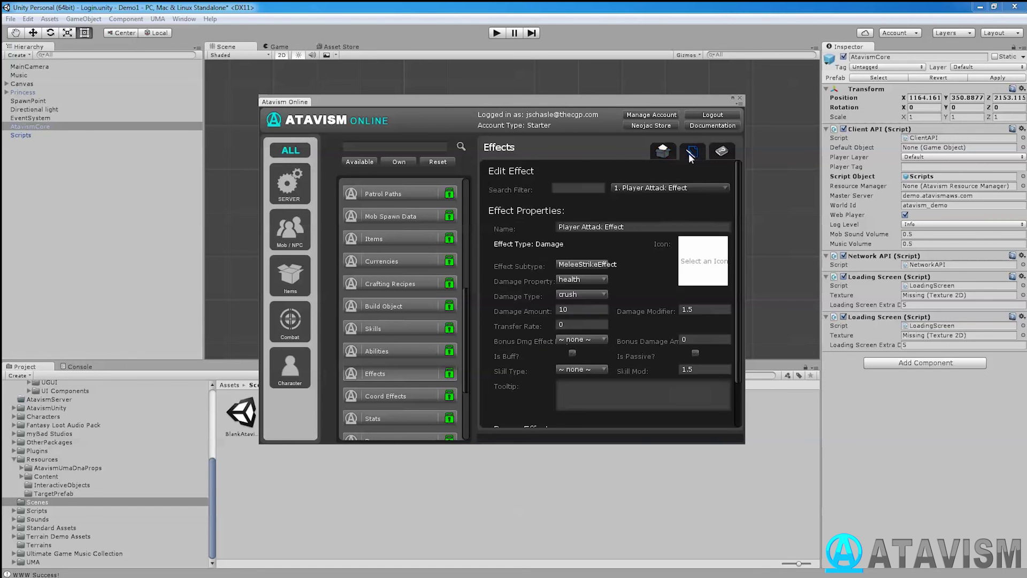
{"action": "left_click", "coordinate": [657, 191]}
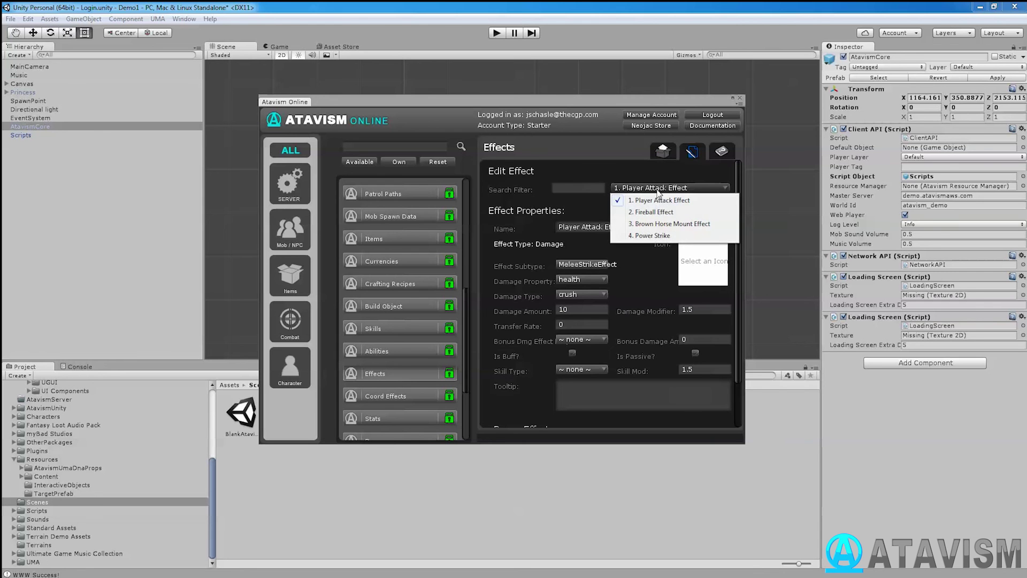
{"action": "left_click", "coordinate": [633, 189]}
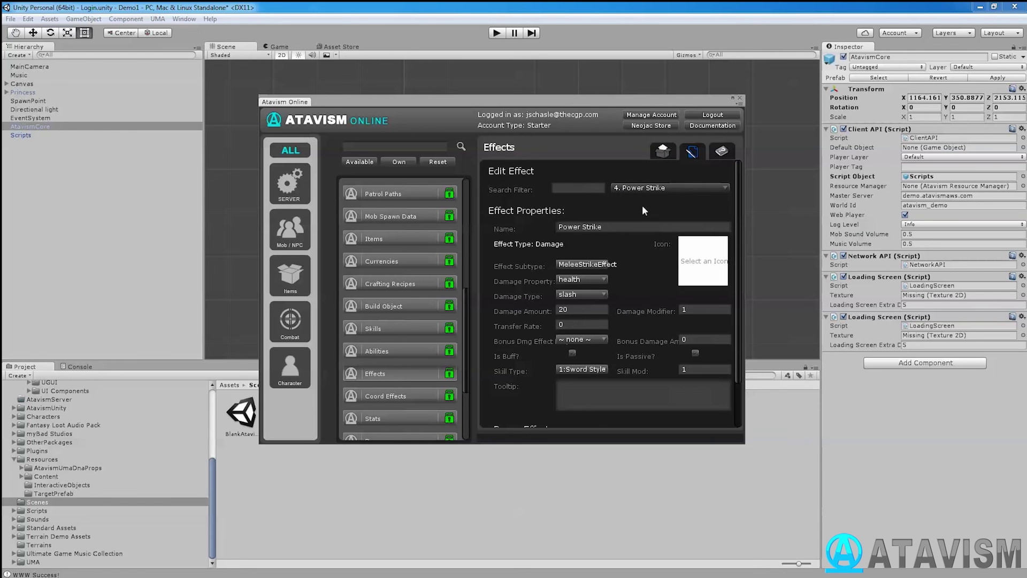
{"action": "scroll", "coordinate": [642, 204], "scroll_direction": "down", "scroll_amount": 3}
{"action": "scroll", "coordinate": [643, 213], "scroll_direction": "up", "scroll_amount": 3}
{"action": "scroll", "coordinate": [423, 353], "scroll_direction": "down", "scroll_amount": 1}
Review the existing Attack Effect coord effect, then open the new Stat form
{"action": "left_click", "coordinate": [404, 364]}
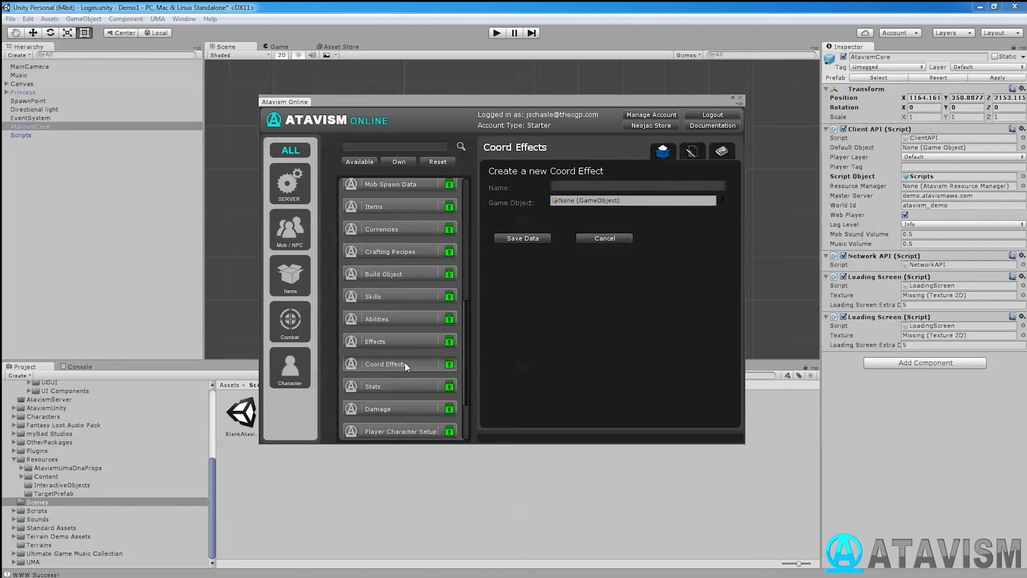
{"action": "left_click", "coordinate": [693, 151]}
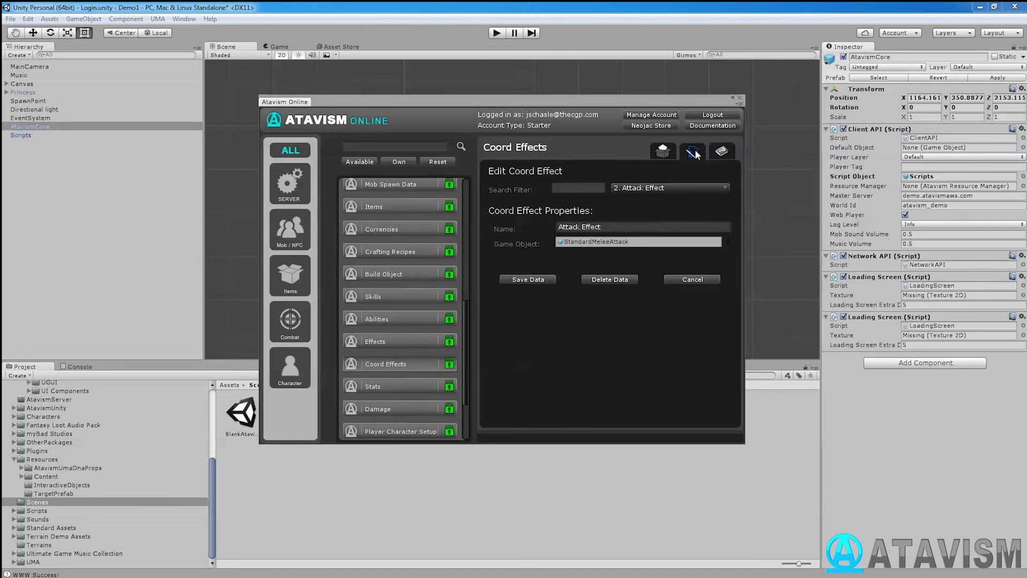
{"action": "left_click", "coordinate": [631, 194]}
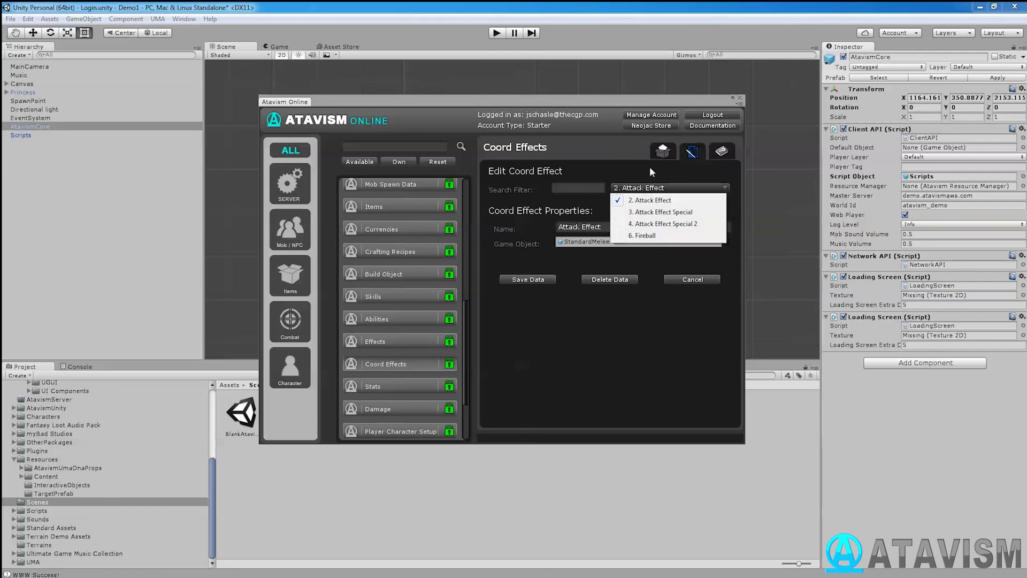
{"action": "left_click", "coordinate": [650, 167]}
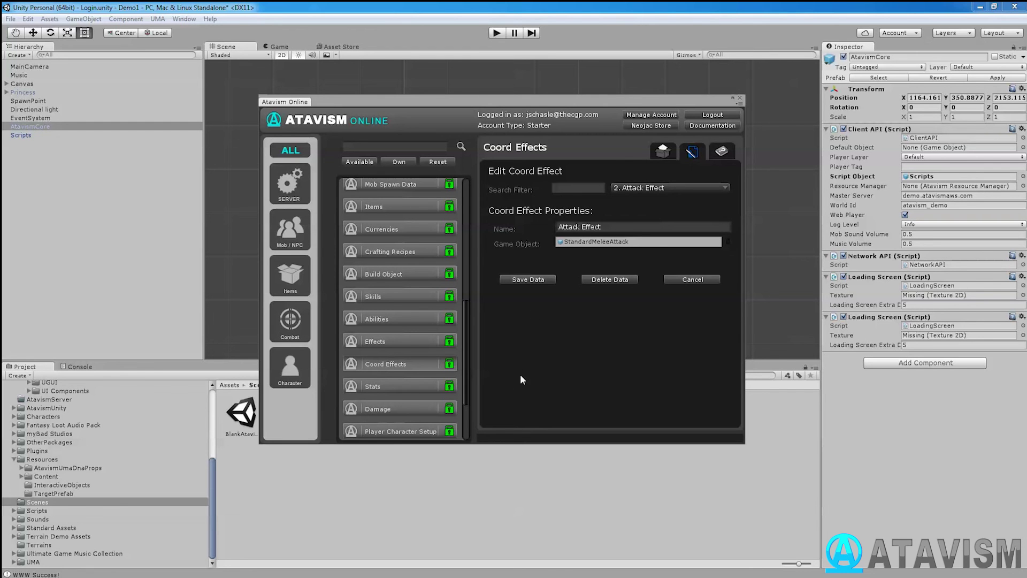
{"action": "left_click", "coordinate": [386, 385]}
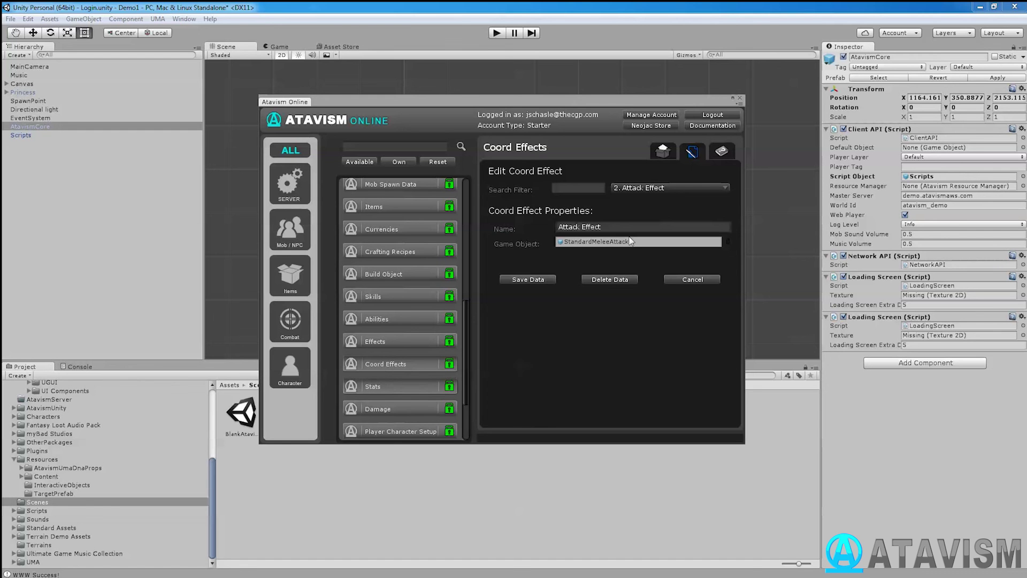
{"action": "left_click", "coordinate": [691, 154]}
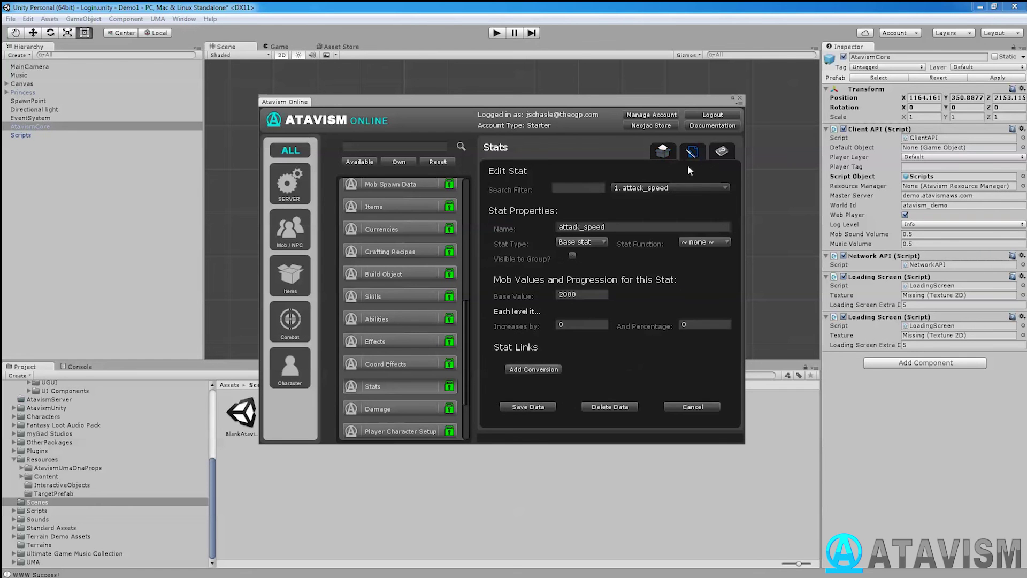
{"action": "left_click", "coordinate": [667, 187]}
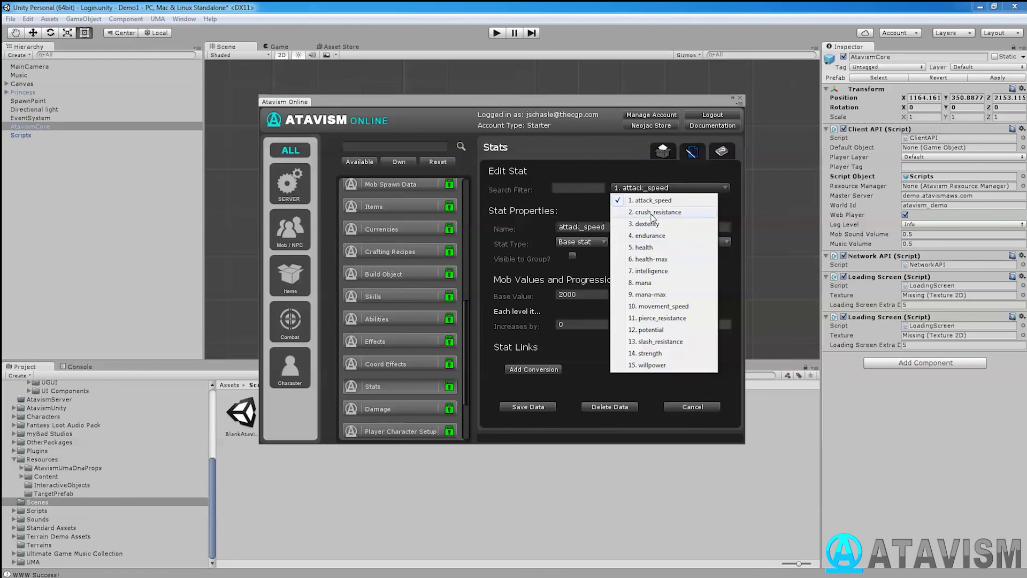
{"action": "left_click", "coordinate": [647, 248]}
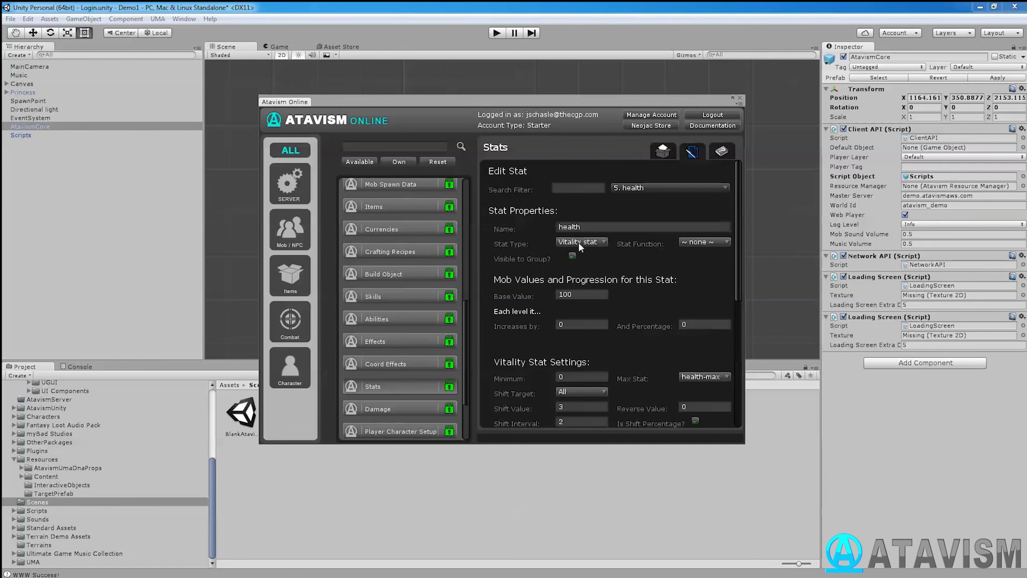
{"action": "scroll", "coordinate": [669, 256], "scroll_direction": "down", "scroll_amount": 8}
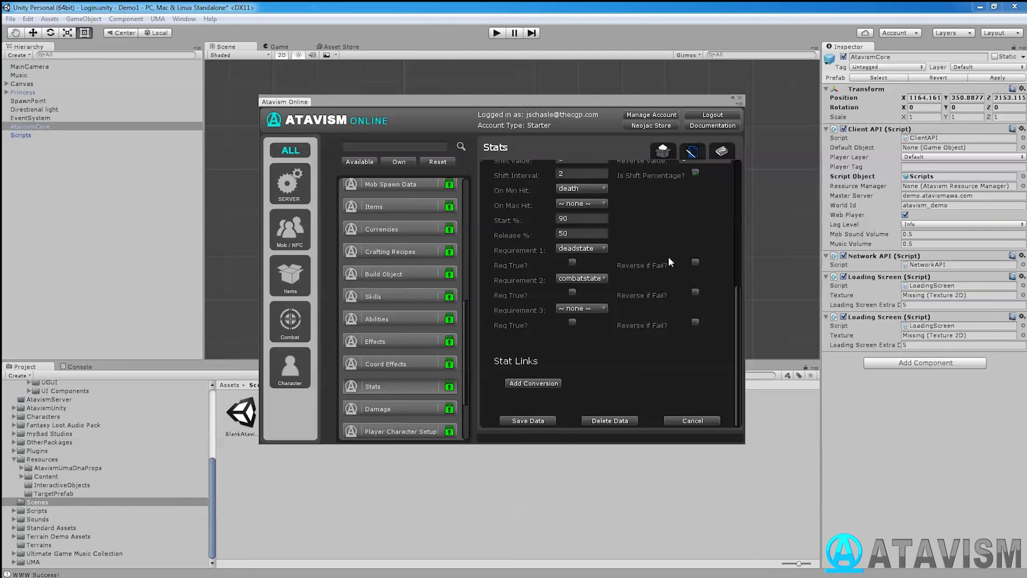
{"action": "scroll", "coordinate": [646, 297], "scroll_direction": "down", "scroll_amount": 1}
{"action": "scroll", "coordinate": [643, 368], "scroll_direction": "up", "scroll_amount": 5}
{"action": "scroll", "coordinate": [651, 337], "scroll_direction": "up", "scroll_amount": 5}
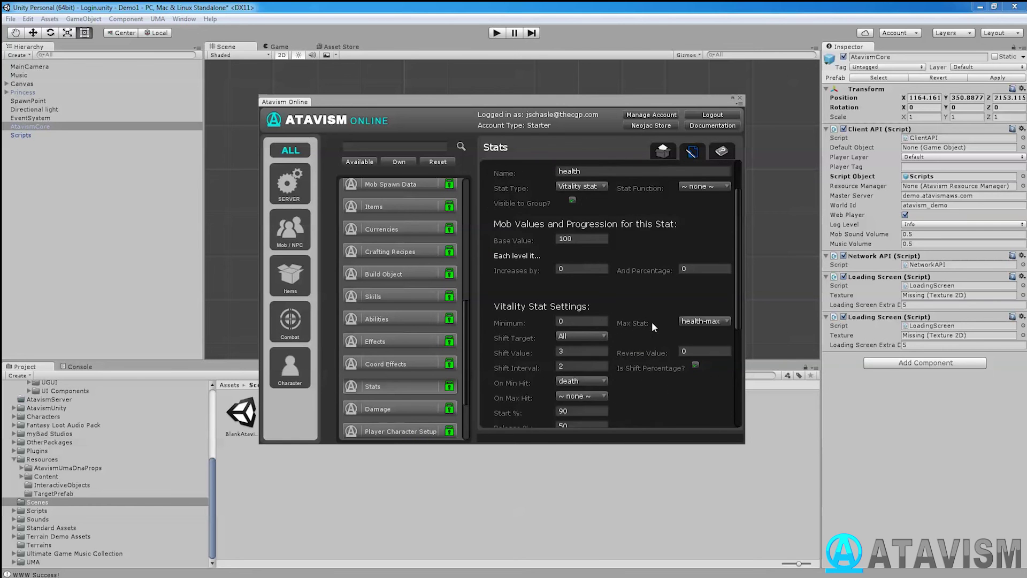
{"action": "scroll", "coordinate": [423, 353], "scroll_direction": "down", "scroll_amount": 1}
Open the crush damage type for editing after checking the crush, pierce and slash list
{"action": "left_click", "coordinate": [396, 377]}
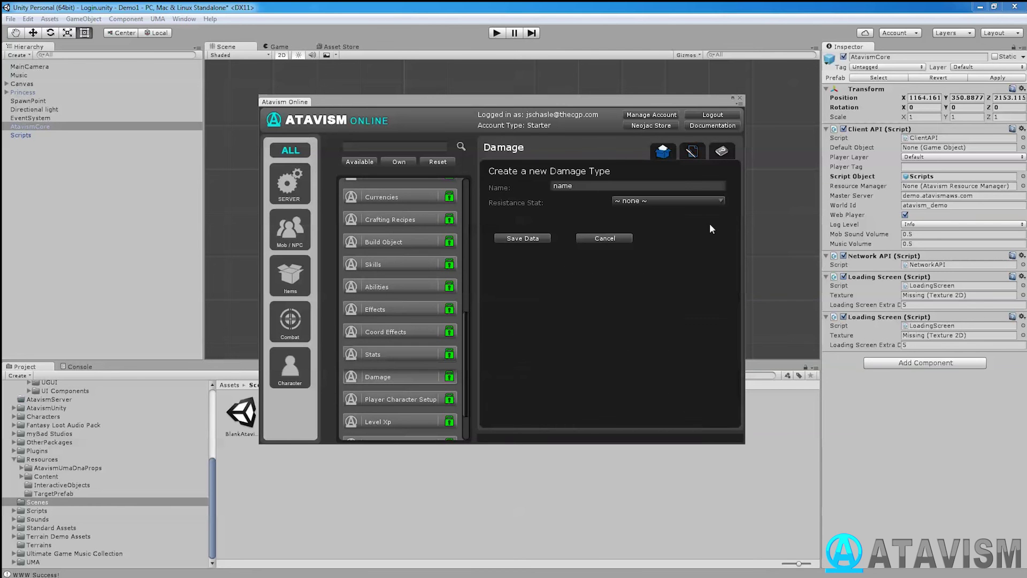
{"action": "left_click", "coordinate": [692, 150]}
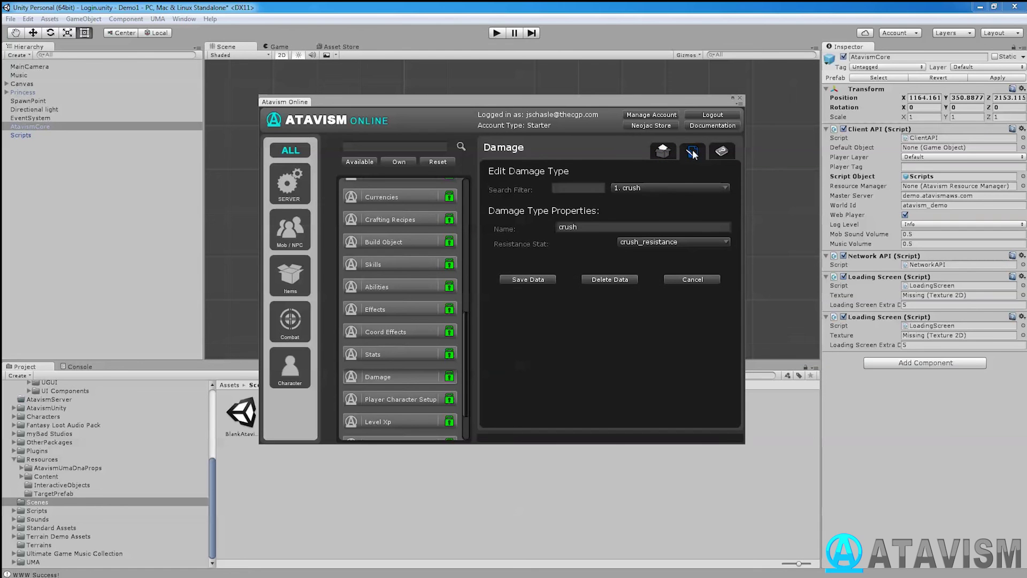
{"action": "left_click", "coordinate": [652, 188]}
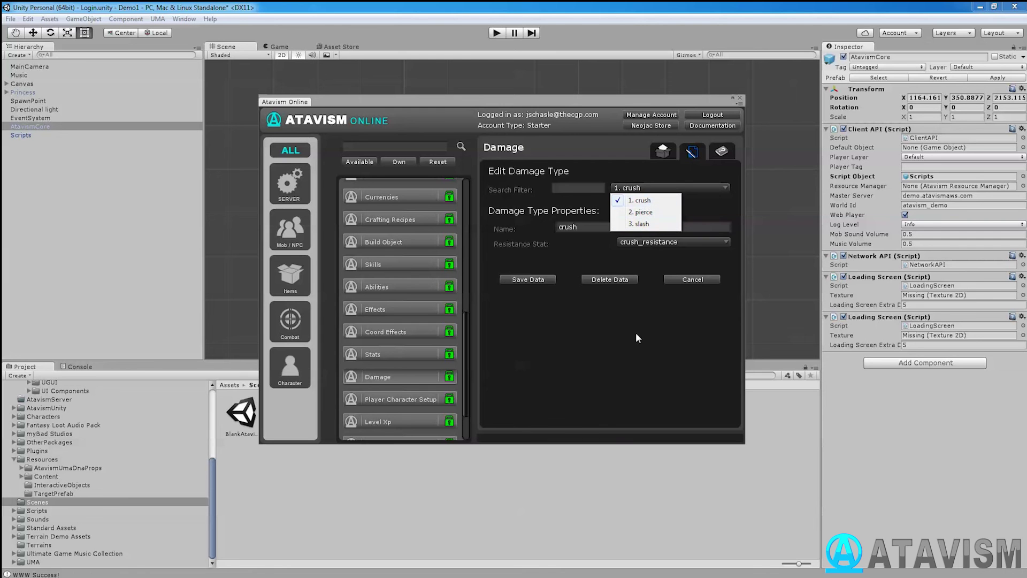
{"action": "left_click", "coordinate": [639, 355]}
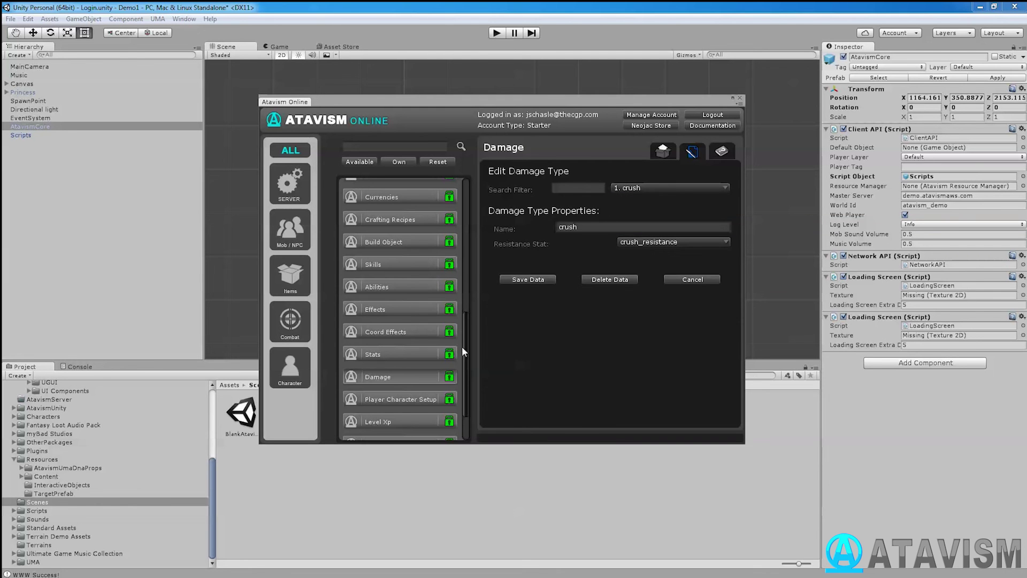
{"action": "scroll", "coordinate": [439, 369], "scroll_direction": "down", "scroll_amount": 3}
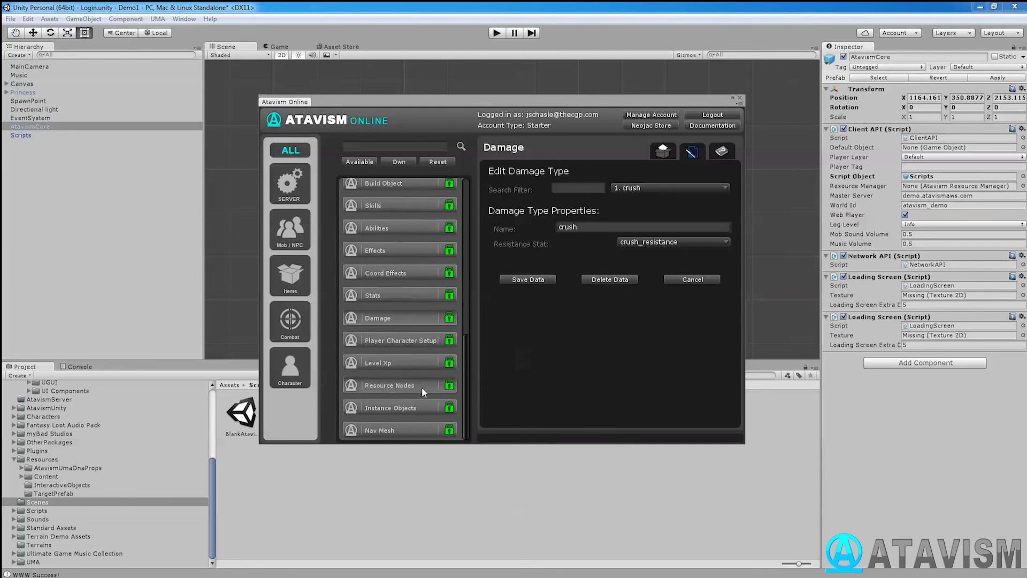
In Player Character Setup, review the race and class options, leaving Human Warrior selected
{"action": "left_click", "coordinate": [410, 338]}
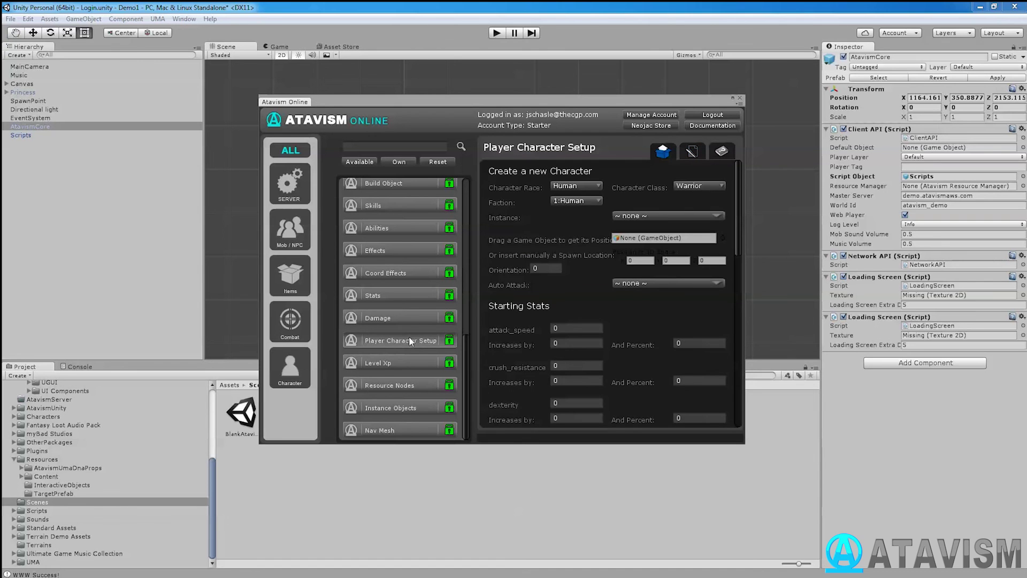
{"action": "left_click", "coordinate": [590, 187]}
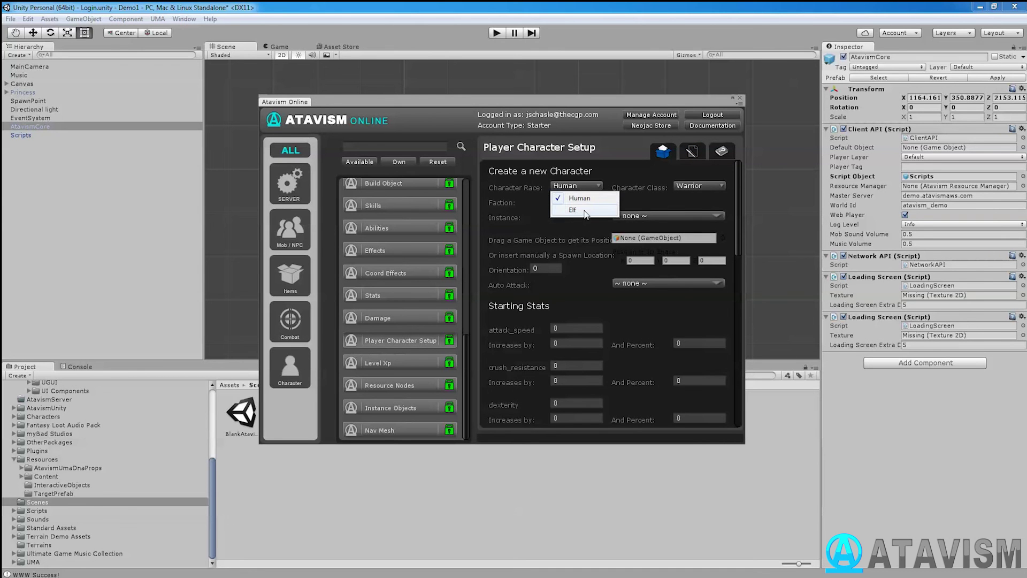
{"action": "left_click", "coordinate": [580, 198]}
{"action": "left_click", "coordinate": [694, 185]}
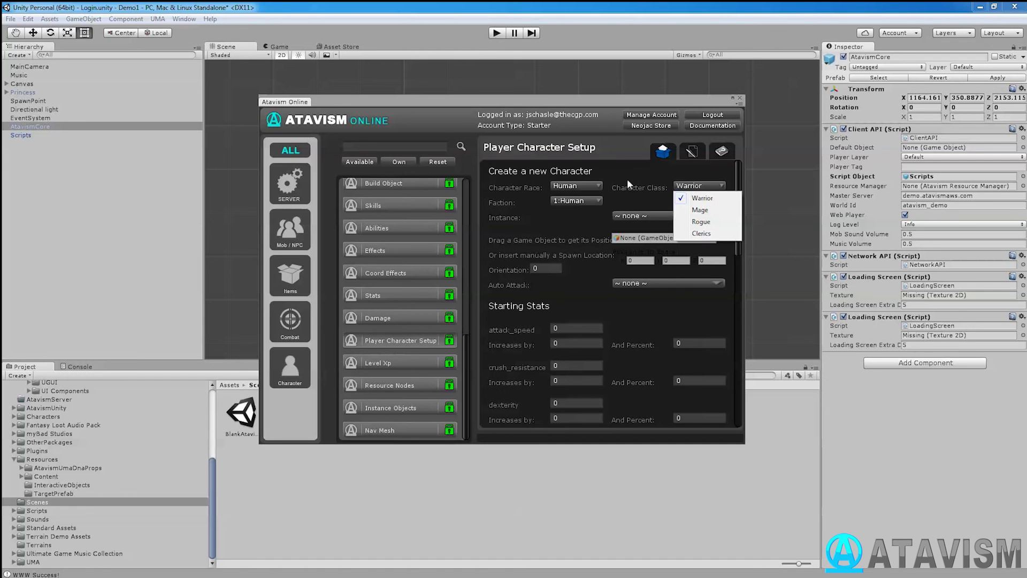
{"action": "left_click", "coordinate": [695, 150]}
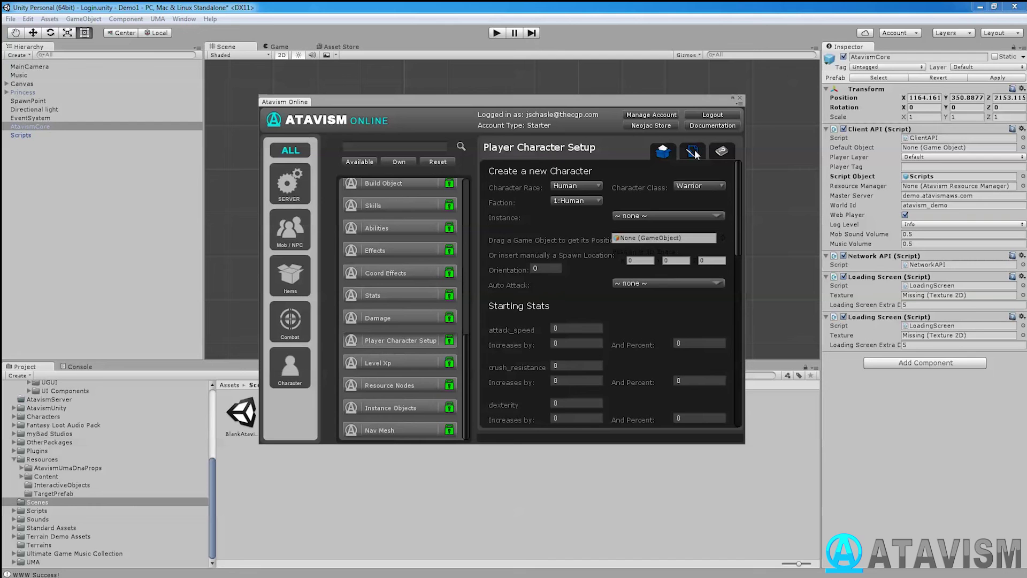
Check the existing character templates, which hold only Human Warrior, then return to creation
{"action": "left_click", "coordinate": [694, 151]}
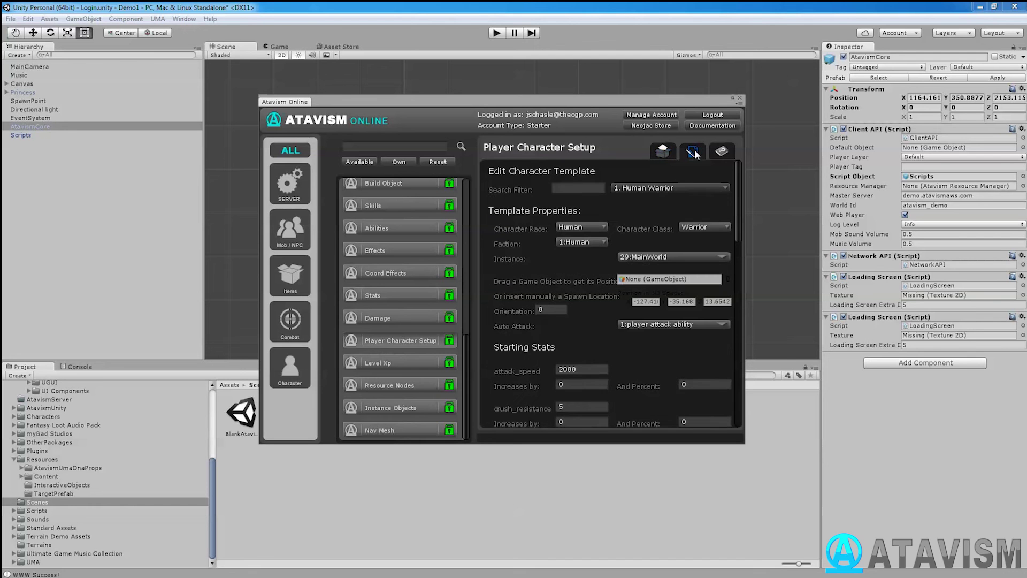
{"action": "left_click", "coordinate": [634, 189]}
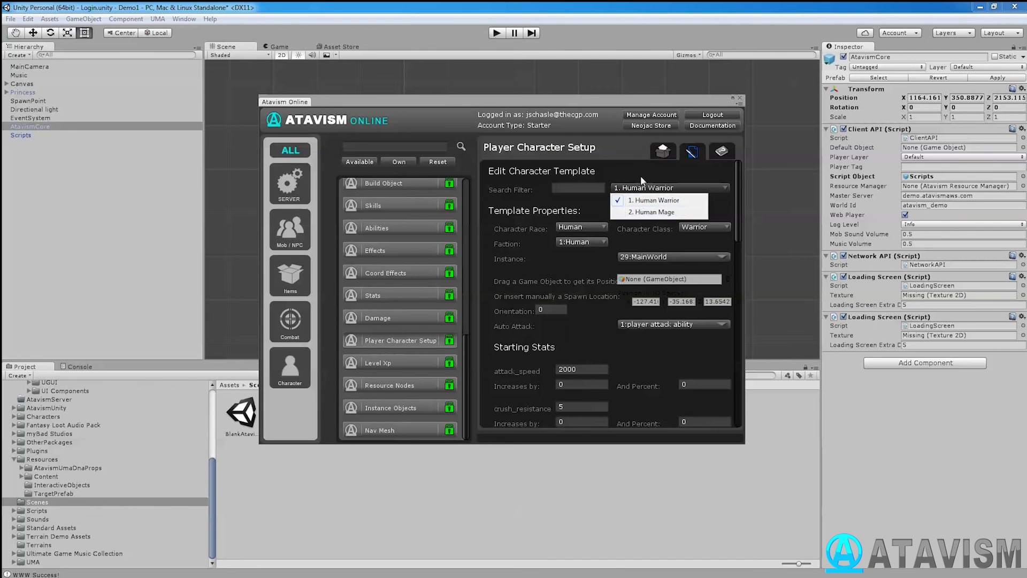
{"action": "left_click", "coordinate": [652, 155]}
{"action": "left_click", "coordinate": [652, 155]}
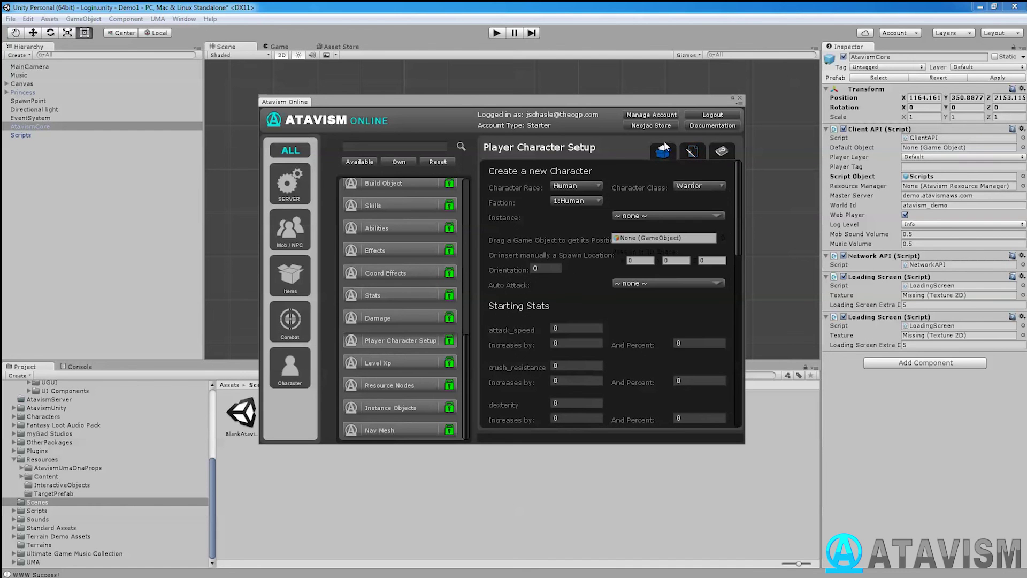
Set the new character's race to Elf and save the Elf Warrior template
{"action": "left_click", "coordinate": [564, 185]}
{"action": "left_click", "coordinate": [571, 209]}
{"action": "scroll", "coordinate": [565, 222], "scroll_direction": "down", "scroll_amount": 10}
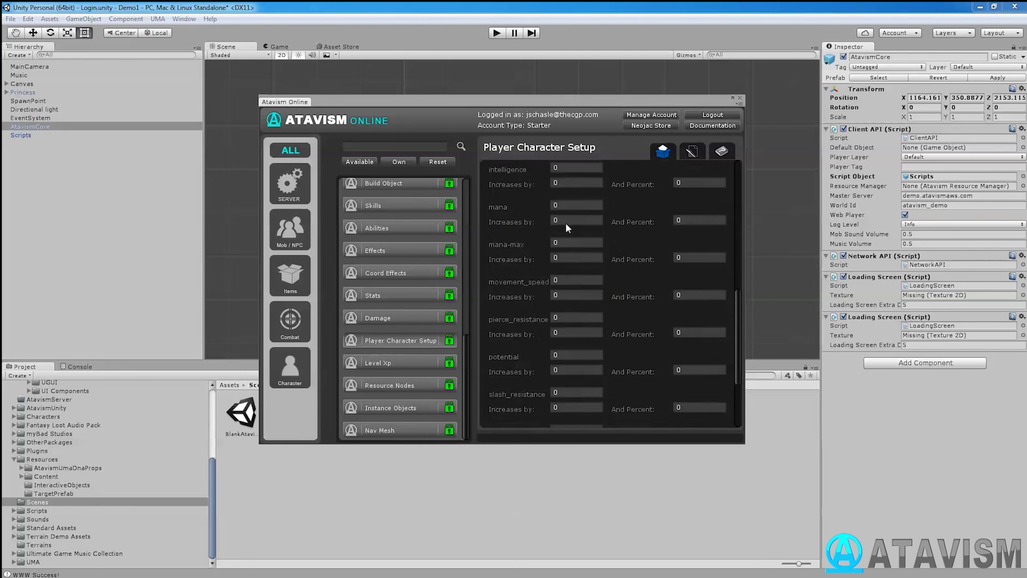
{"action": "left_click", "coordinate": [535, 417]}
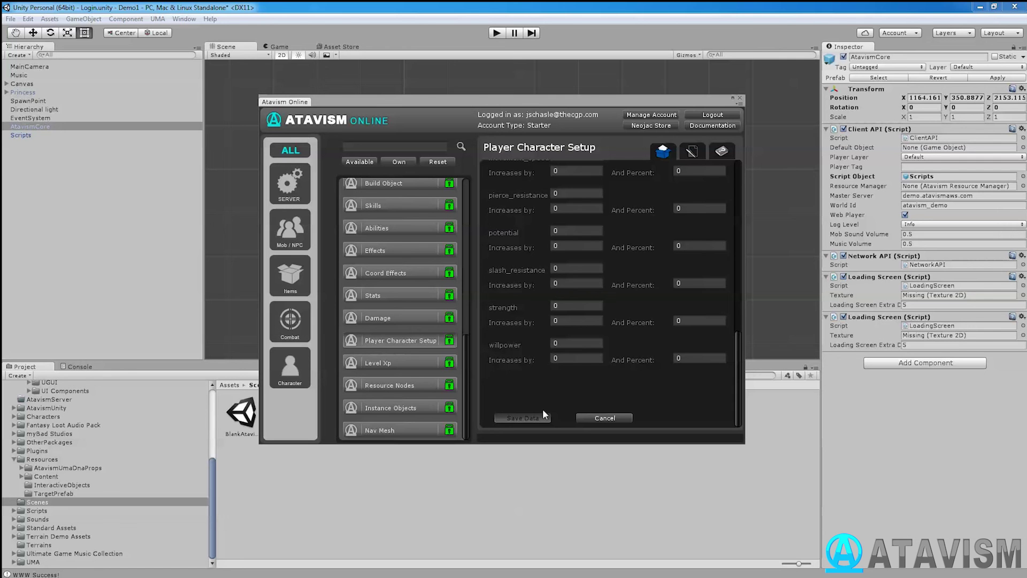
Confirm Elf Warrior now appears among saved templates, then bring up the Level Xp editor
{"action": "left_click", "coordinate": [689, 160]}
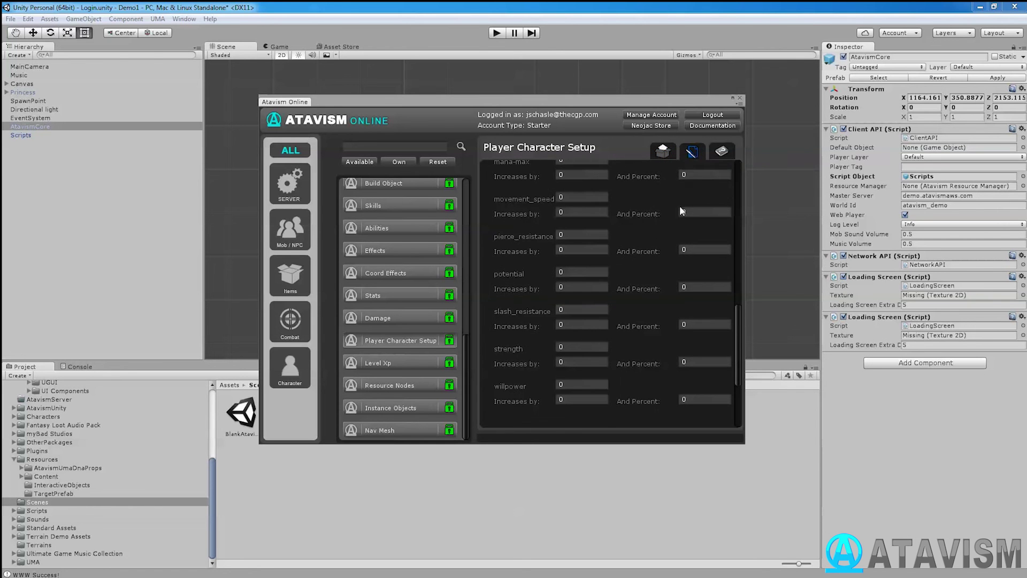
{"action": "scroll", "coordinate": [679, 205], "scroll_direction": "up", "scroll_amount": 10}
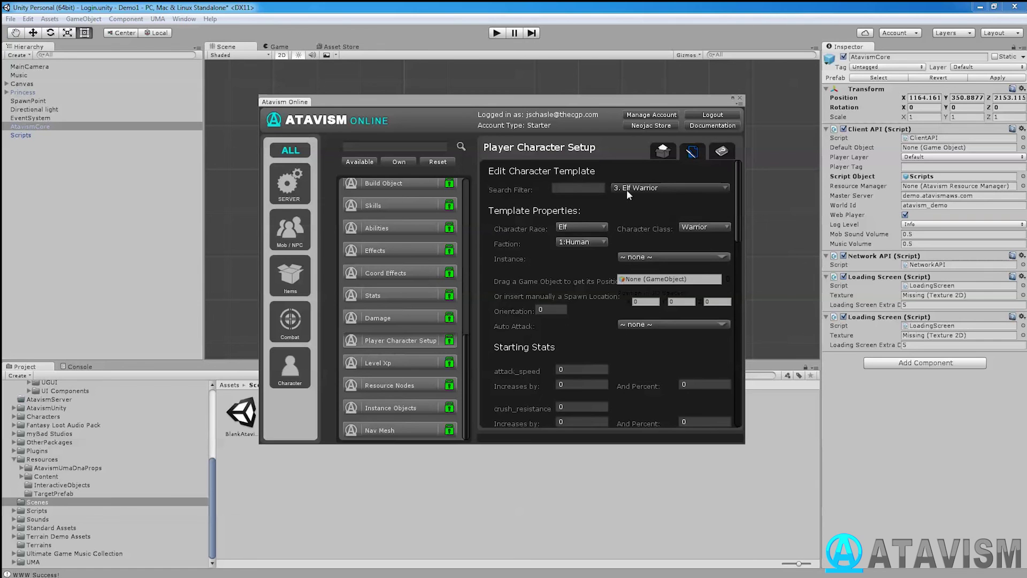
{"action": "left_click", "coordinate": [628, 192]}
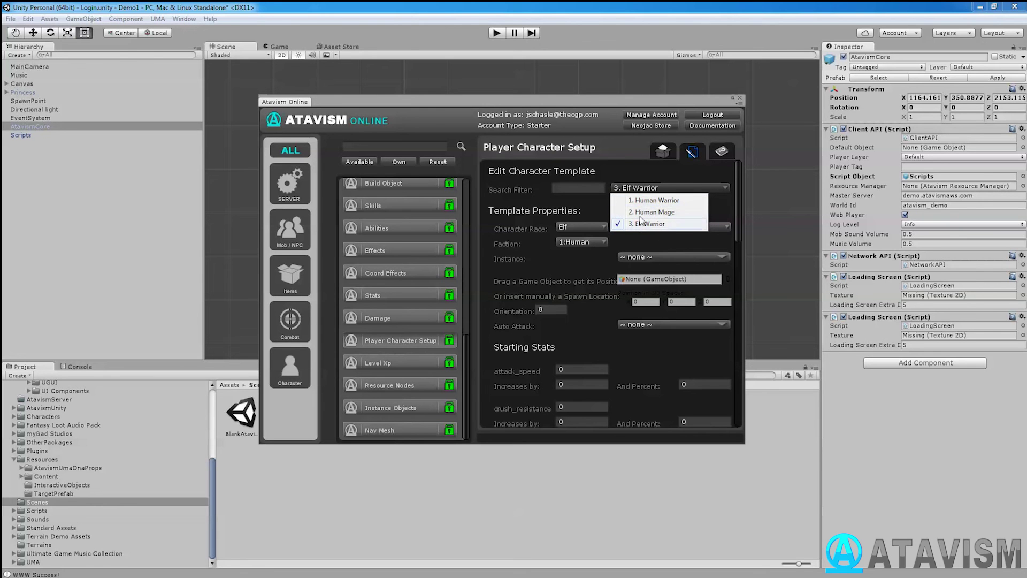
{"action": "left_click", "coordinate": [579, 203]}
{"action": "left_click", "coordinate": [402, 366]}
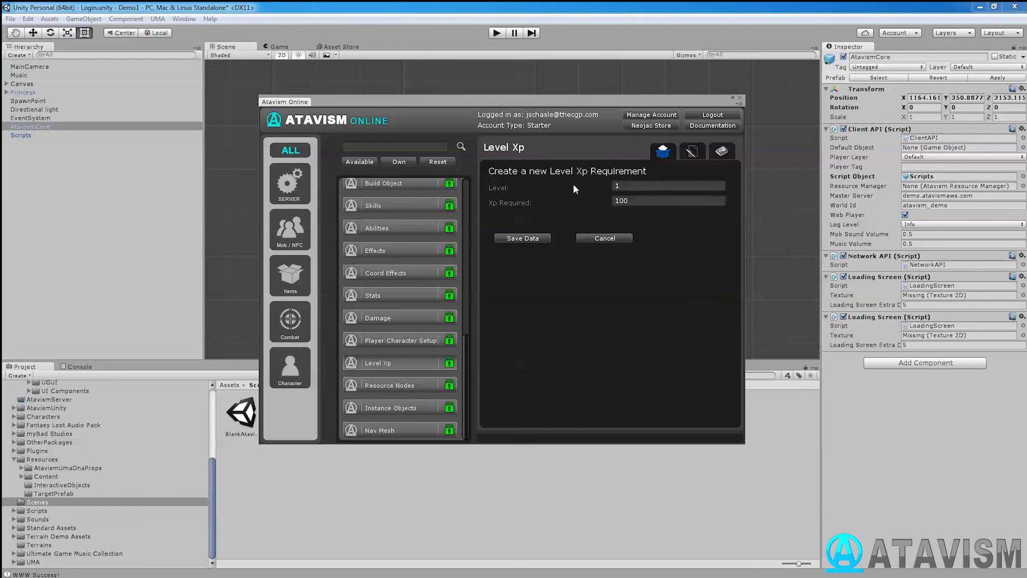
In Level Xp's edit view, select level 7 to confirm it requires 2000 XP
{"action": "left_click", "coordinate": [685, 152]}
{"action": "left_click", "coordinate": [668, 188]}
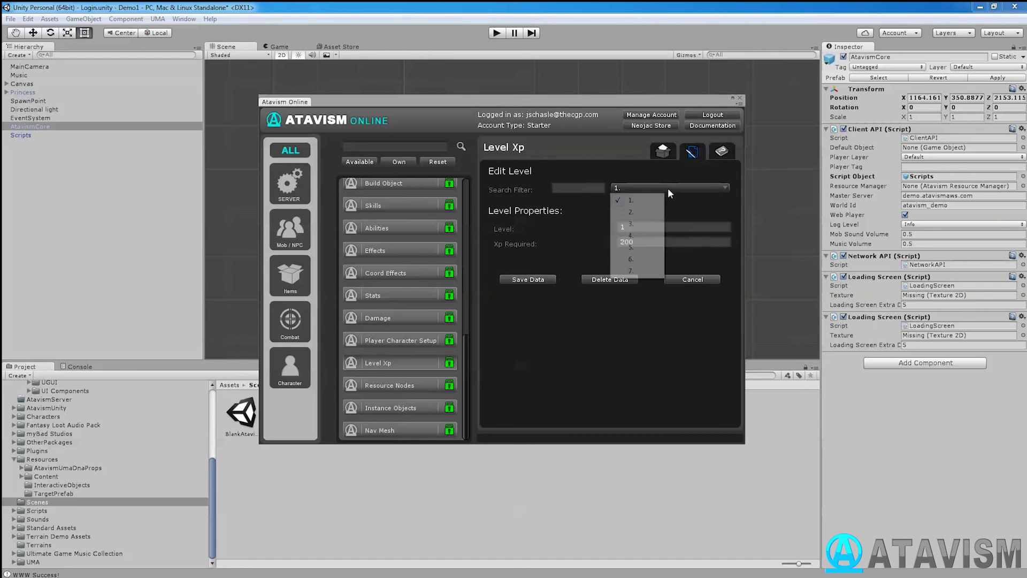
{"action": "left_click", "coordinate": [631, 271]}
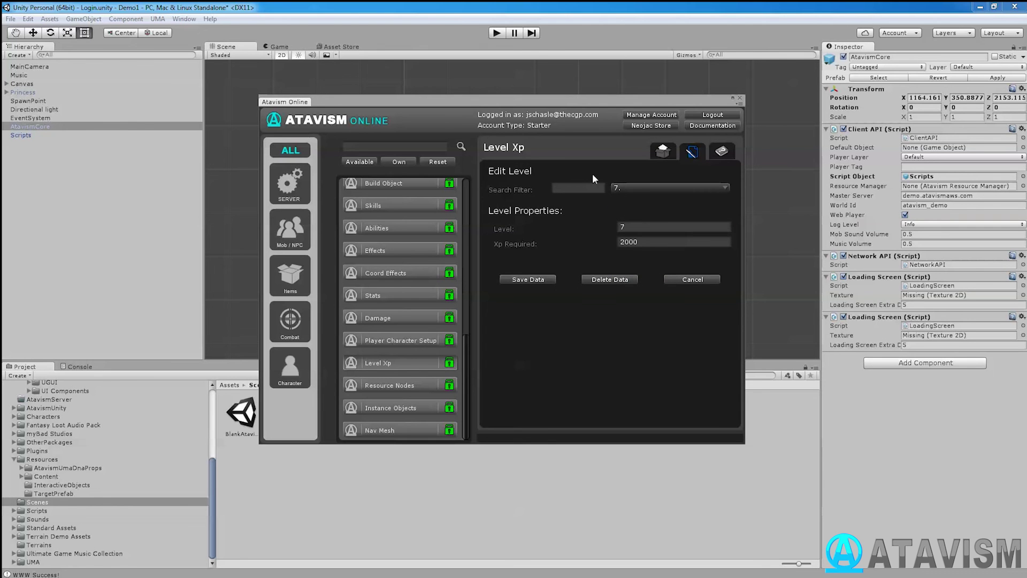
Look over the Resource Nodes configuration options, then go to the Instance Objects editor
{"action": "left_click", "coordinate": [393, 386]}
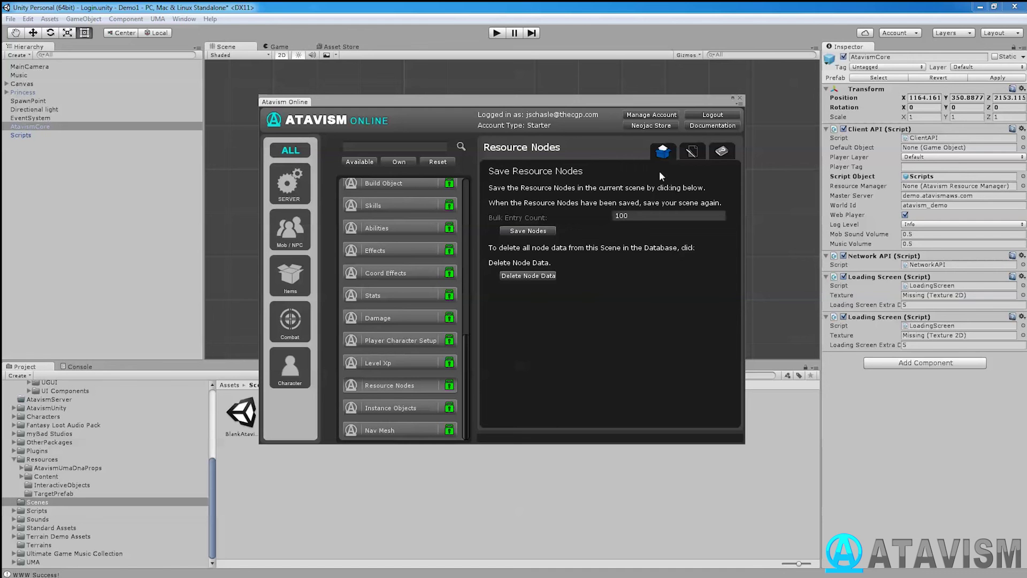
{"action": "left_click", "coordinate": [691, 152]}
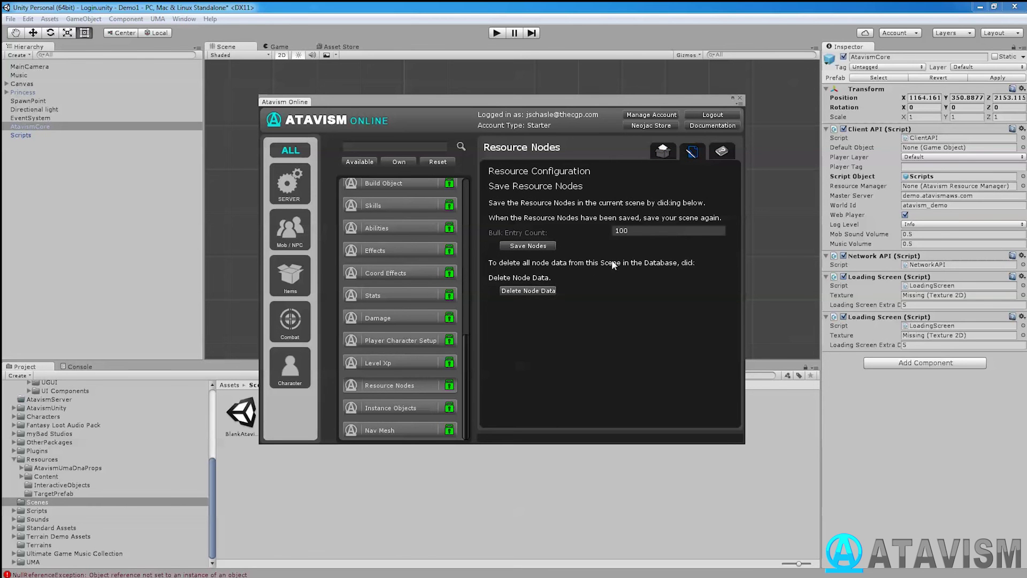
{"action": "left_click", "coordinate": [396, 408]}
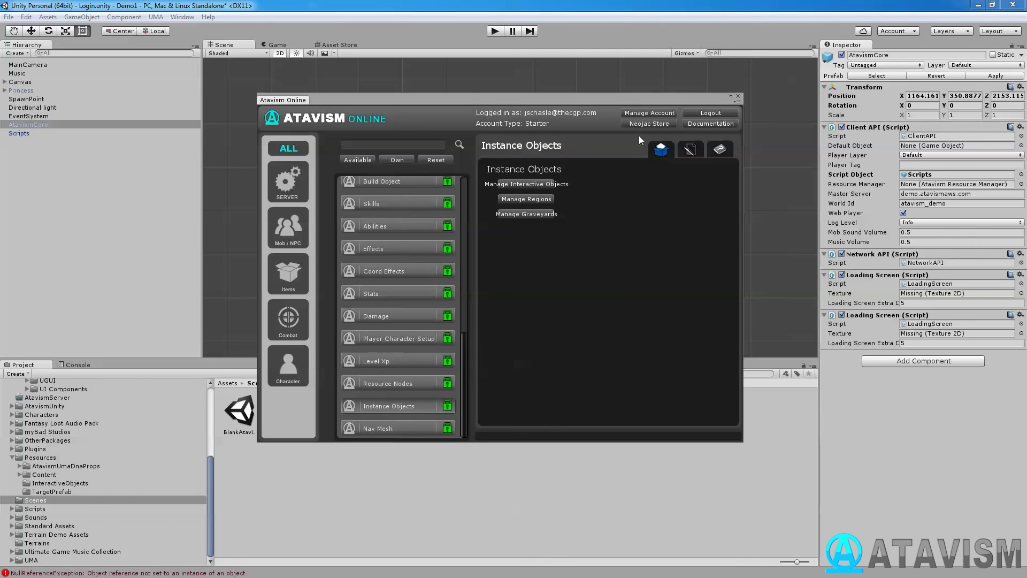
Switch Instance Objects to its Instance Object Configuration page
{"action": "left_click", "coordinate": [694, 156]}
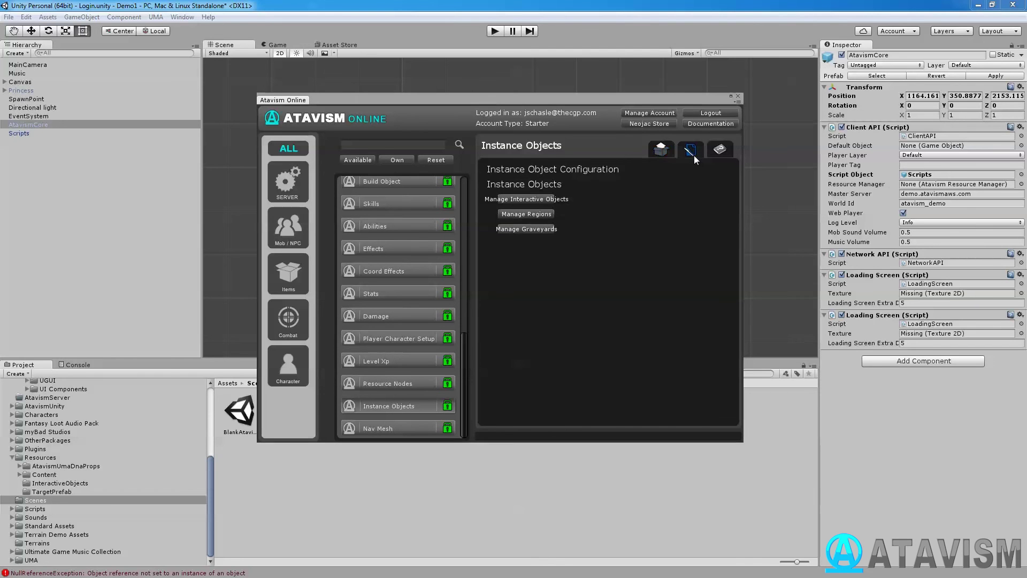